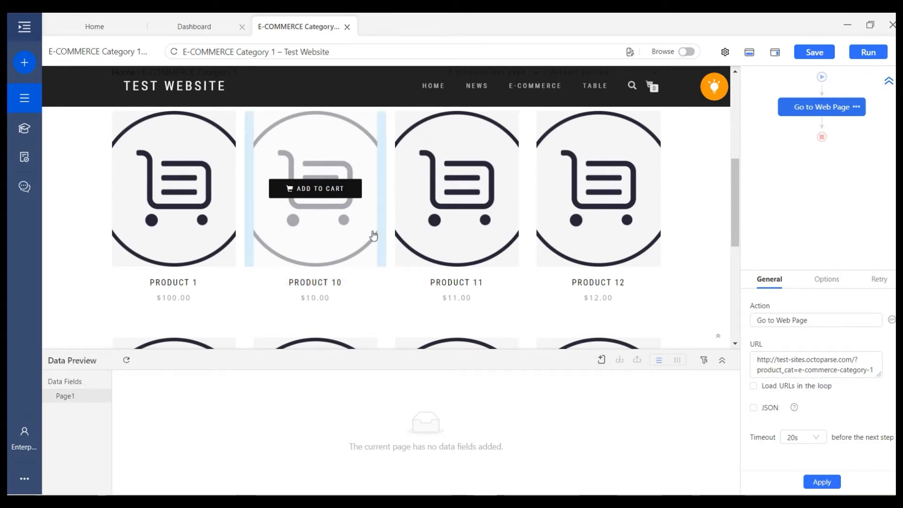
Step: Select the whole Product 1 block on the page together with its sub-elements
{"action": "scroll", "coordinate": [374, 297], "scroll_direction": "down", "scroll_amount": 2}
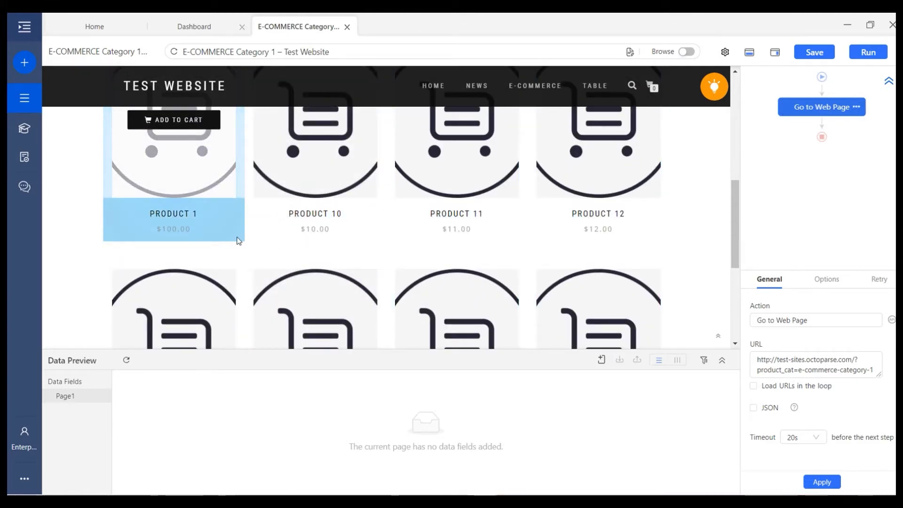
{"action": "left_click", "coordinate": [242, 243]}
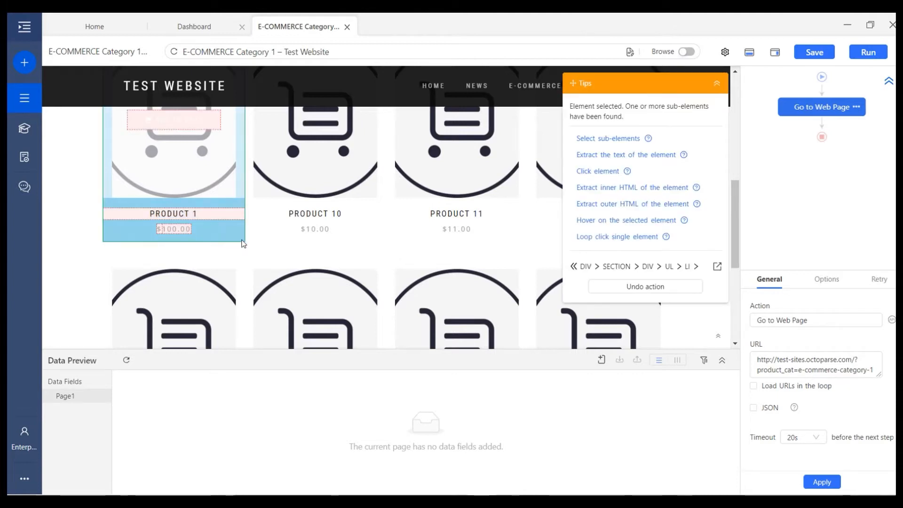
{"action": "scroll", "coordinate": [238, 235], "scroll_direction": "up", "scroll_amount": 2}
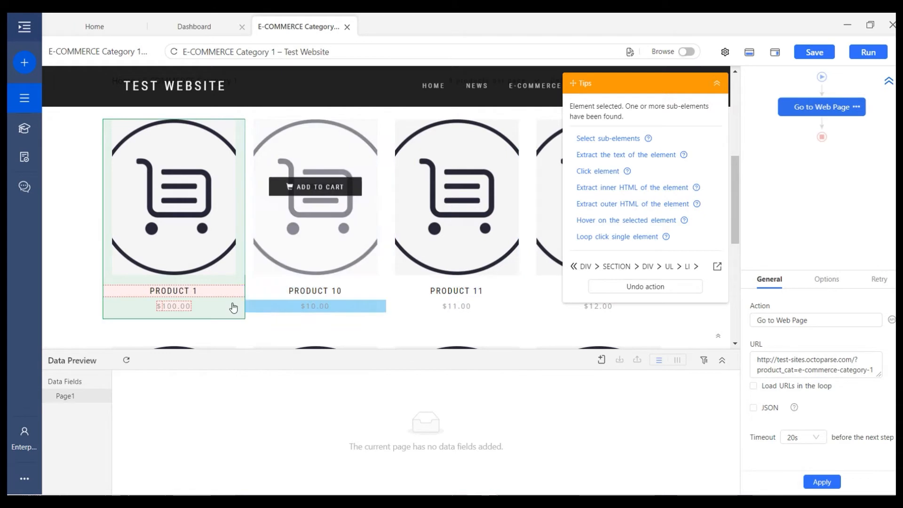
{"action": "scroll", "coordinate": [232, 289], "scroll_direction": "down", "scroll_amount": 3}
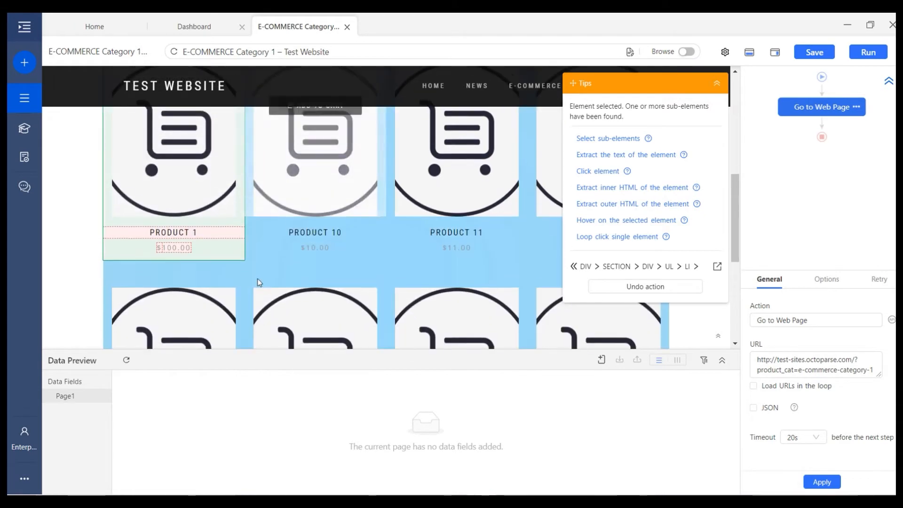
{"action": "left_click", "coordinate": [623, 140]}
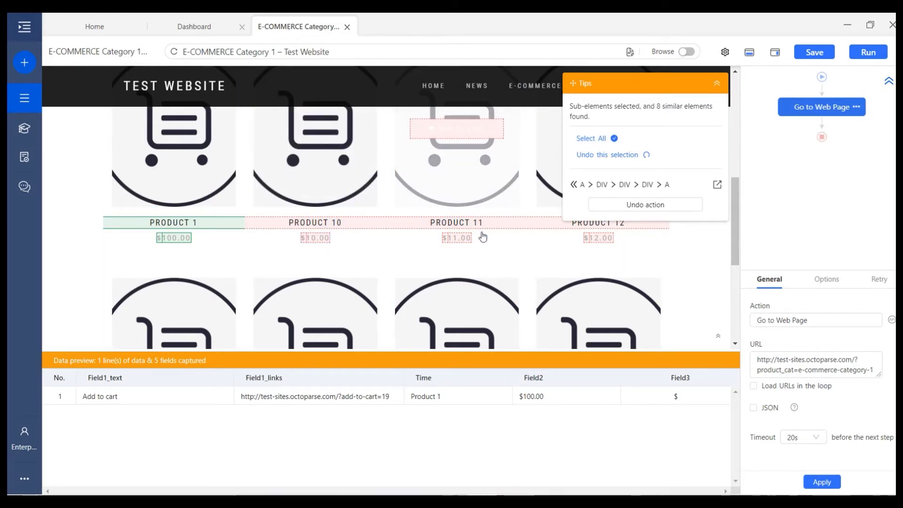
Step: Extend the sub-element selection to all similar products and extract their data in a loop
{"action": "scroll", "coordinate": [495, 249], "scroll_direction": "down", "scroll_amount": 4}
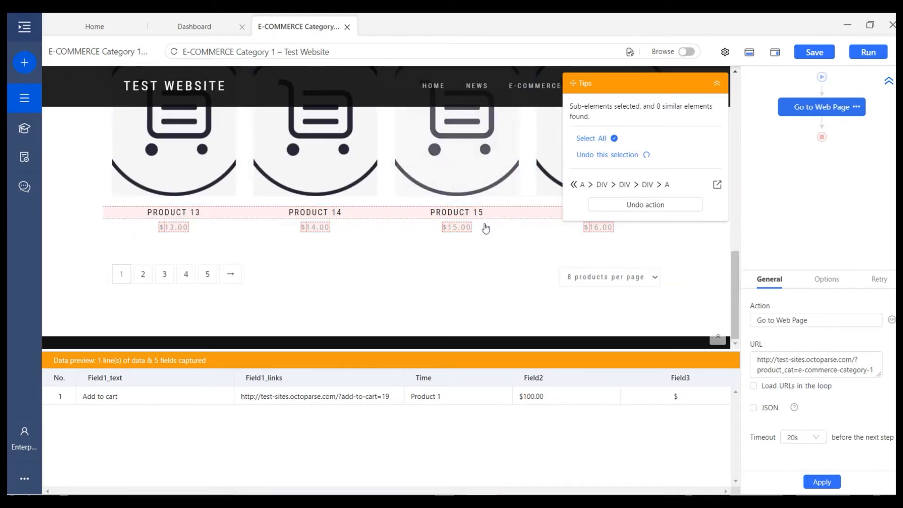
{"action": "scroll", "coordinate": [470, 243], "scroll_direction": "up", "scroll_amount": 4}
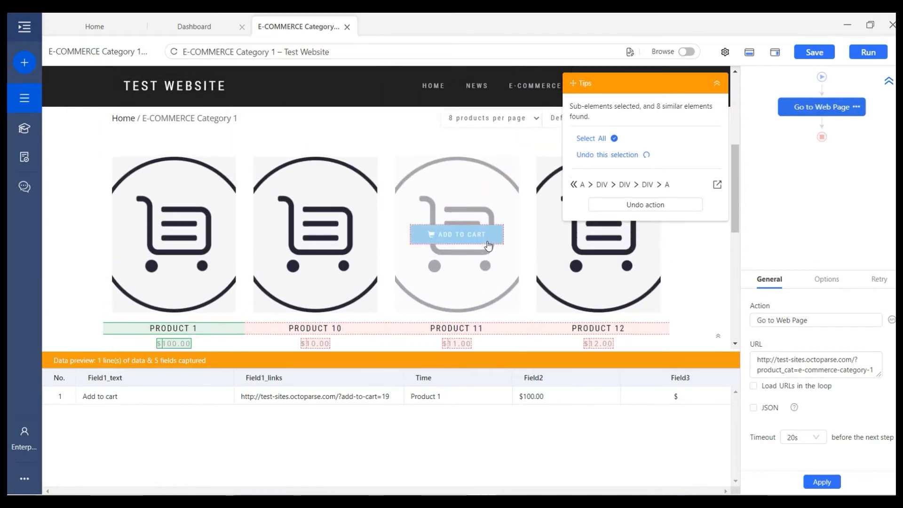
{"action": "scroll", "coordinate": [489, 245], "scroll_direction": "down", "scroll_amount": 2}
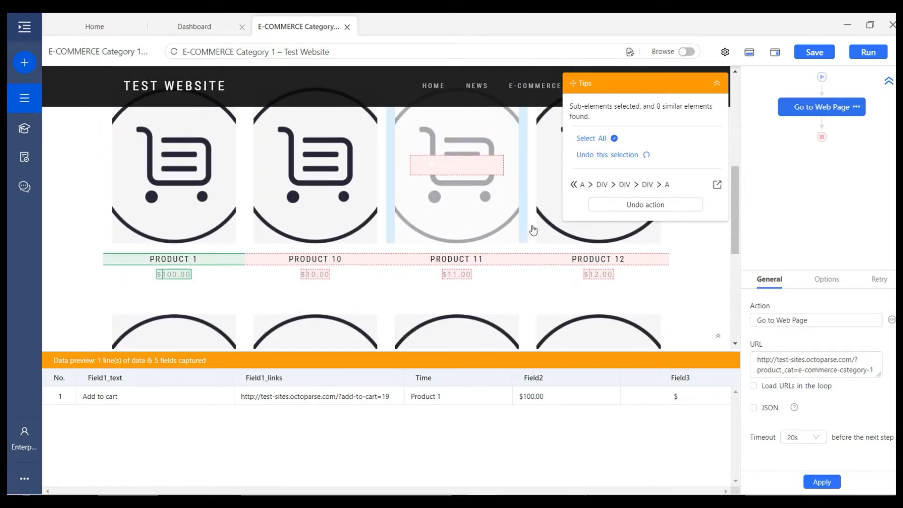
{"action": "left_click", "coordinate": [628, 139]}
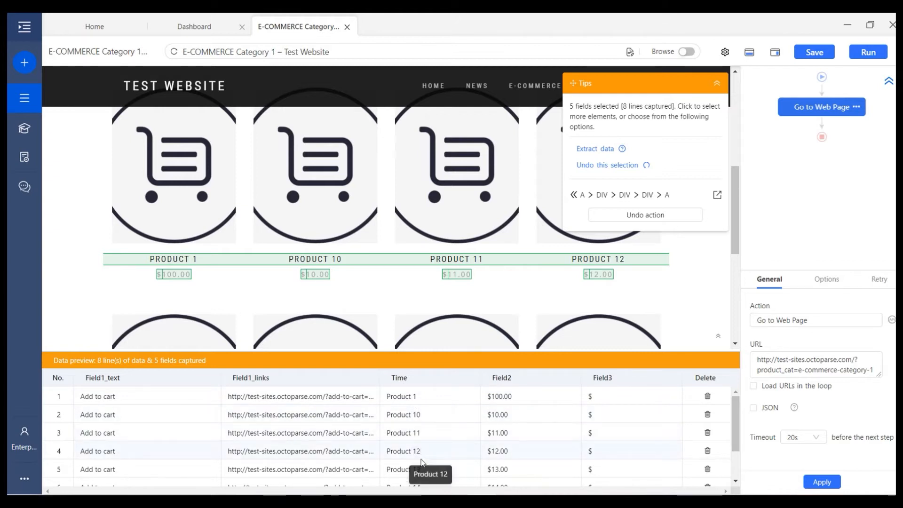
{"action": "scroll", "coordinate": [429, 468], "scroll_direction": "down", "scroll_amount": 2}
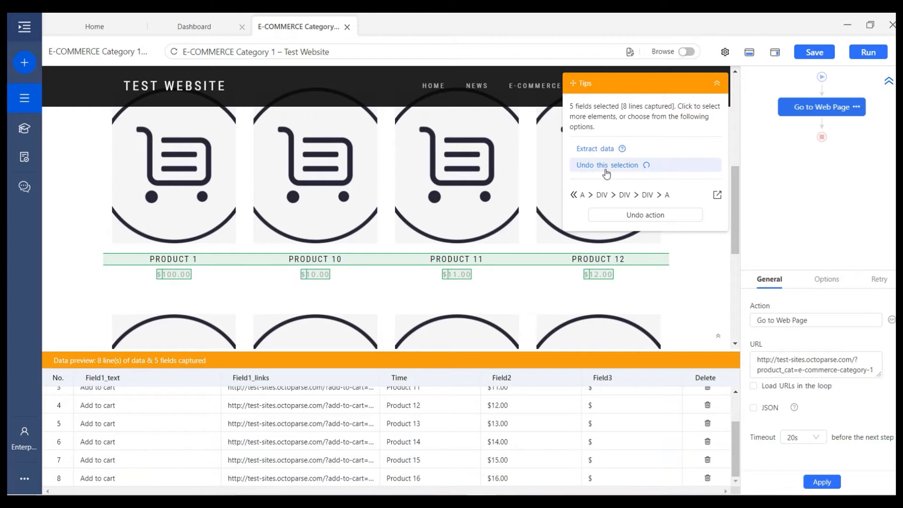
{"action": "left_click", "coordinate": [598, 153]}
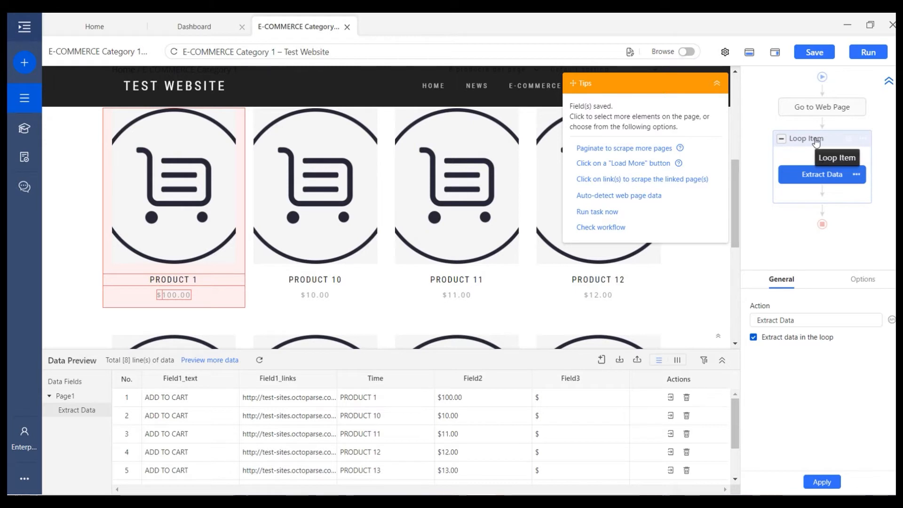
Step: Return to the Go to Web Page action and select the Product 1 and Product 10 blocks to capture all similar product blocks
{"action": "left_click", "coordinate": [818, 107]}
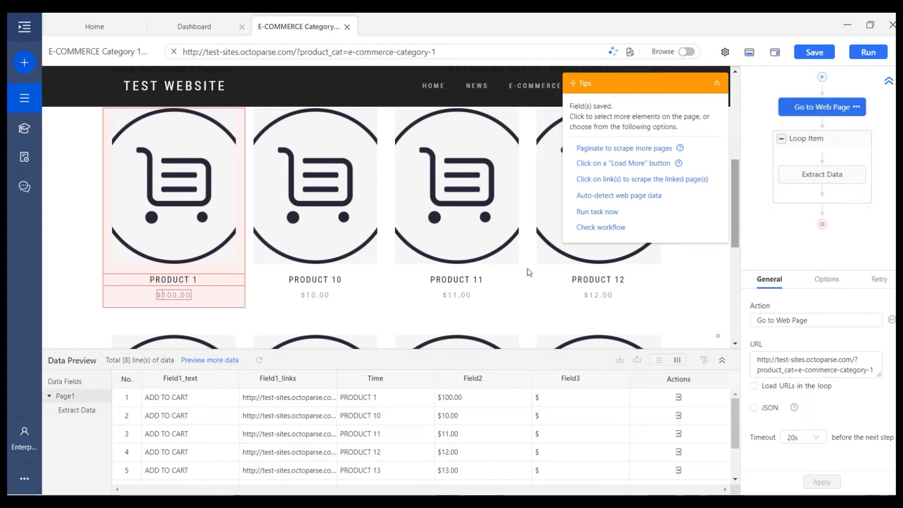
{"action": "scroll", "coordinate": [376, 255], "scroll_direction": "down", "scroll_amount": 3}
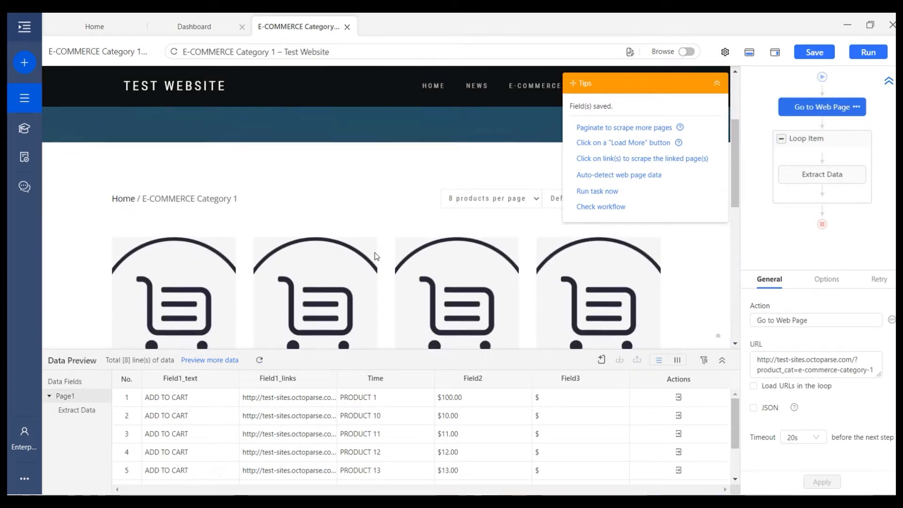
{"action": "scroll", "coordinate": [376, 255], "scroll_direction": "down", "scroll_amount": 3}
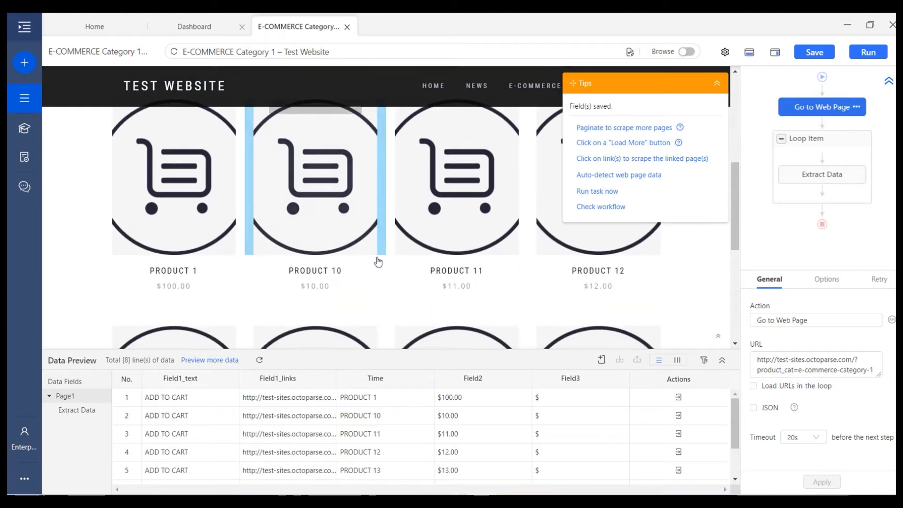
{"action": "left_click", "coordinate": [240, 297]}
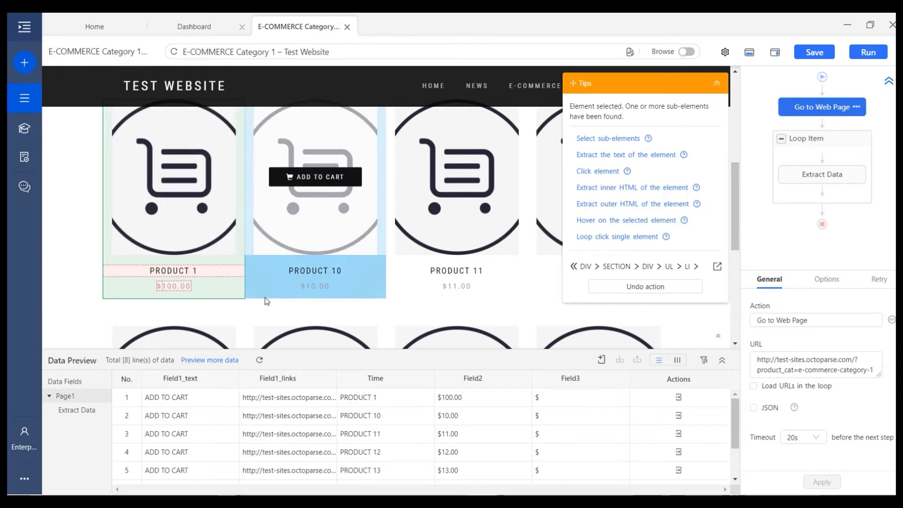
{"action": "left_click", "coordinate": [264, 298]}
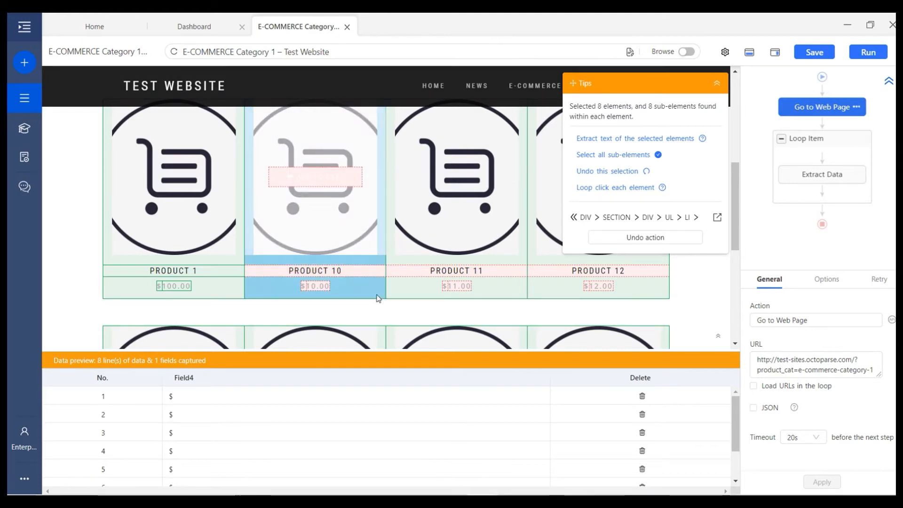
Step: Extract the text of the selected product blocks in a new loop
{"action": "scroll", "coordinate": [379, 298], "scroll_direction": "down", "scroll_amount": 5}
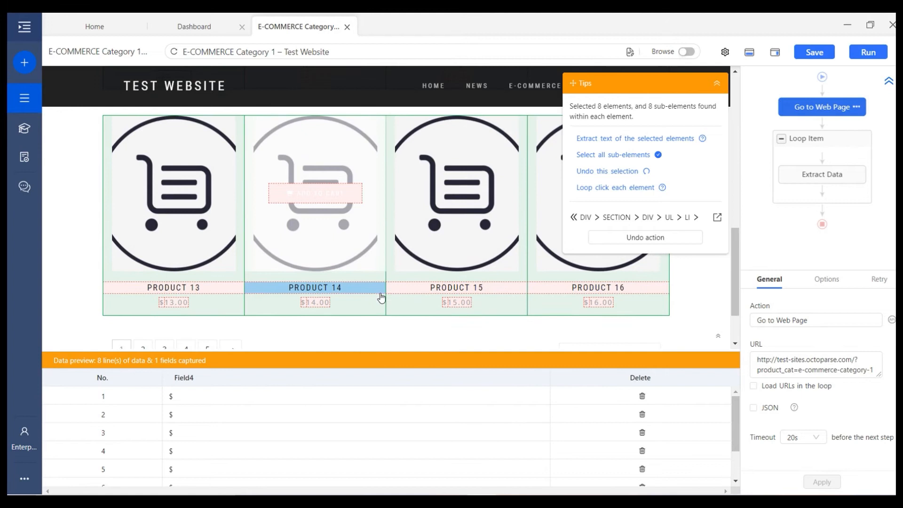
{"action": "scroll", "coordinate": [381, 297], "scroll_direction": "up", "scroll_amount": 5}
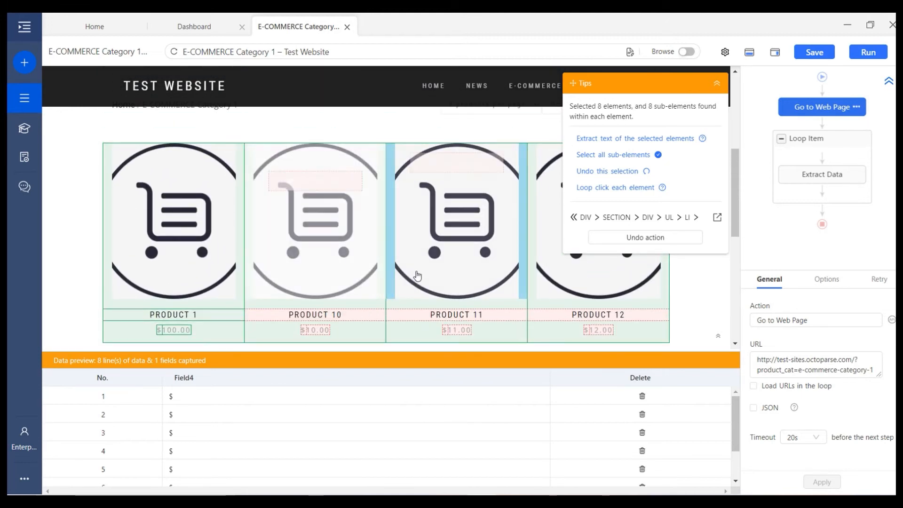
{"action": "left_click", "coordinate": [634, 139]}
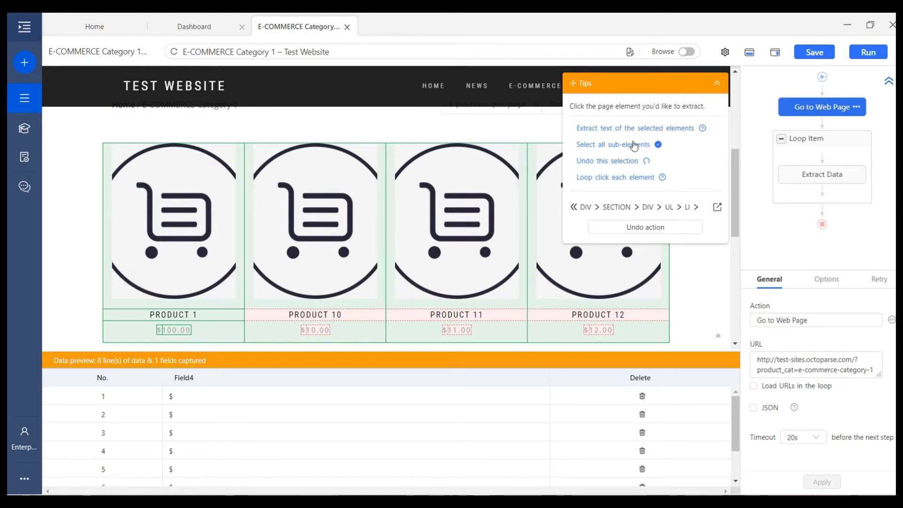
{"action": "left_click", "coordinate": [635, 146]}
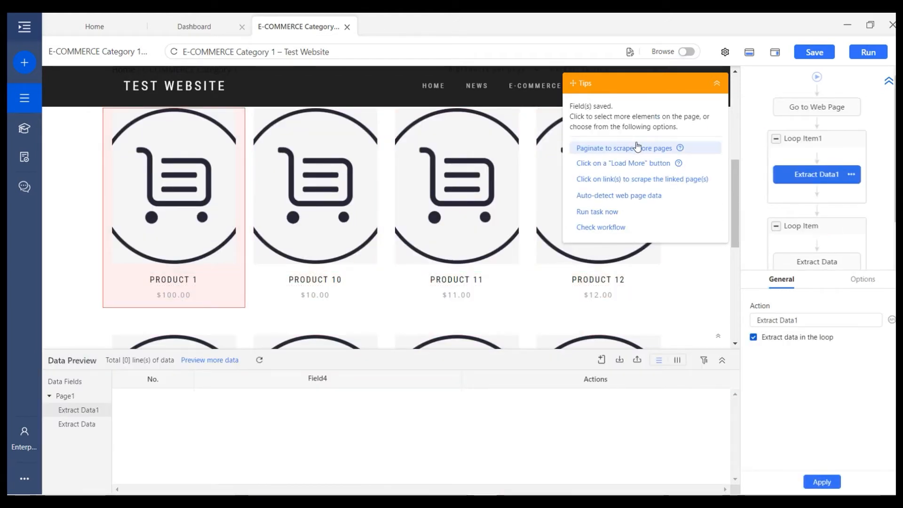
Step: Examine the product lines captured by Extract Data1 within Loop Item1 in the data preview
{"action": "left_click", "coordinate": [817, 142]}
{"action": "left_click", "coordinate": [812, 178]}
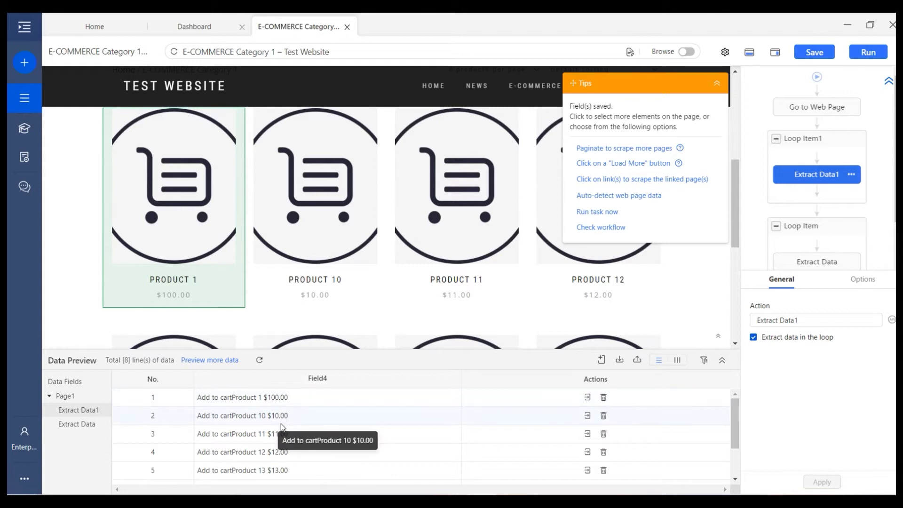
{"action": "scroll", "coordinate": [295, 444], "scroll_direction": "down", "scroll_amount": 2}
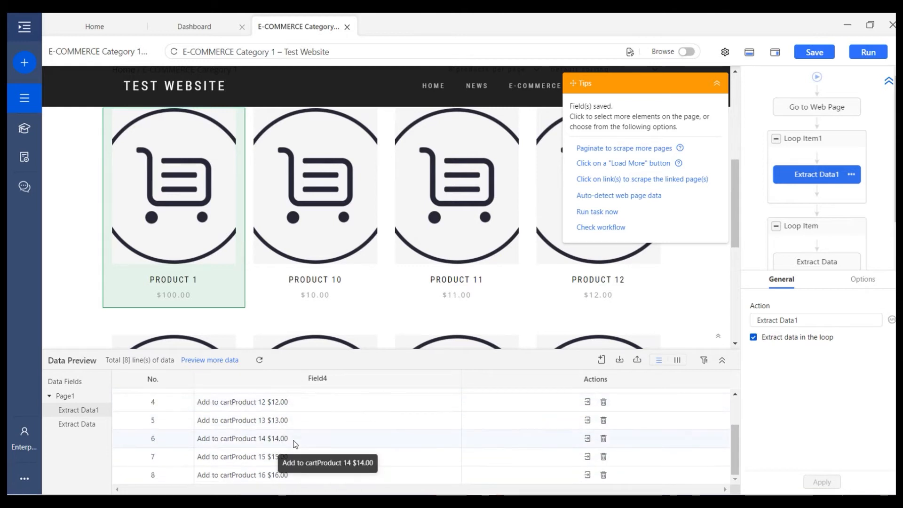
{"action": "scroll", "coordinate": [295, 444], "scroll_direction": "up", "scroll_amount": 2}
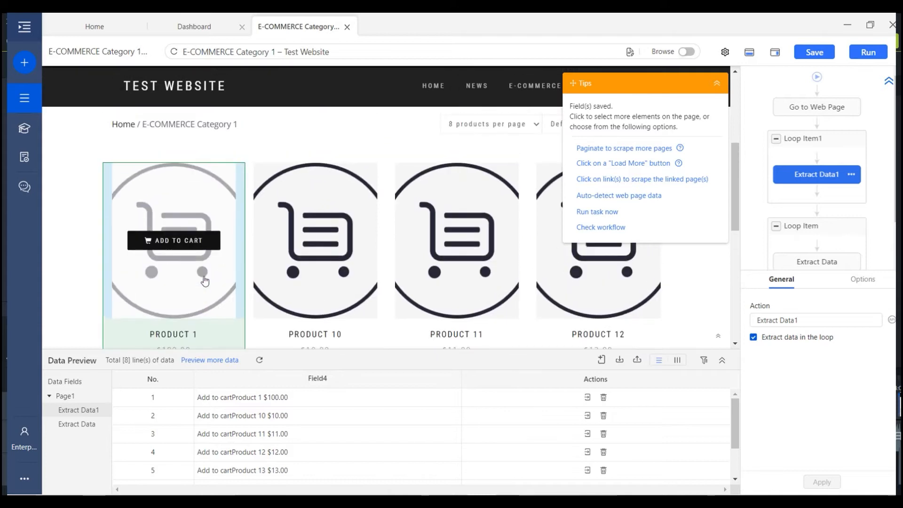
Step: Add the title text and the price text of Product 1 as separate fields in Extract Data1 inside Loop Item1
{"action": "scroll", "coordinate": [208, 278], "scroll_direction": "down", "scroll_amount": 2}
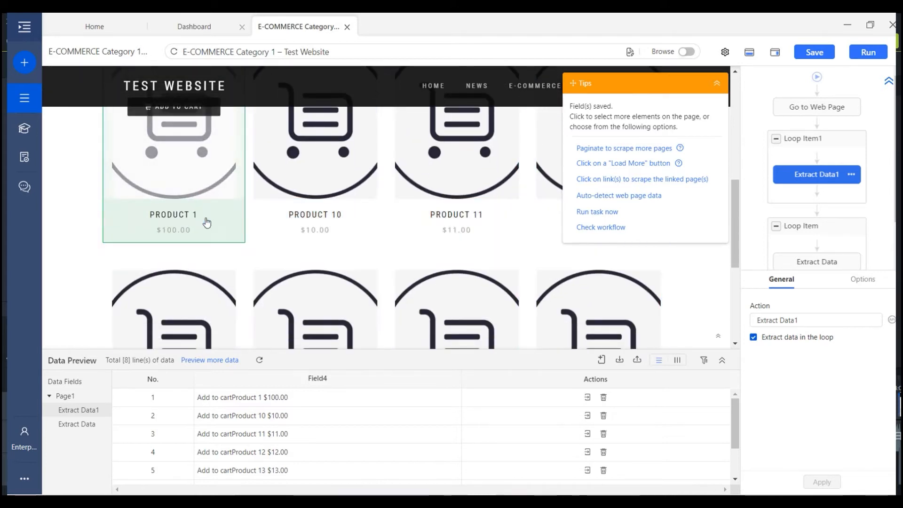
{"action": "left_click", "coordinate": [802, 138]}
{"action": "left_click", "coordinate": [809, 178]}
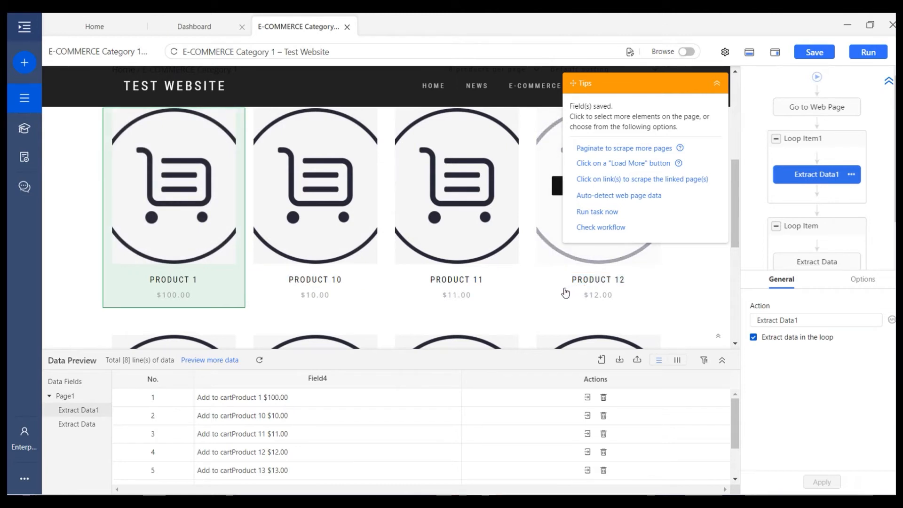
{"action": "left_click", "coordinate": [213, 281]}
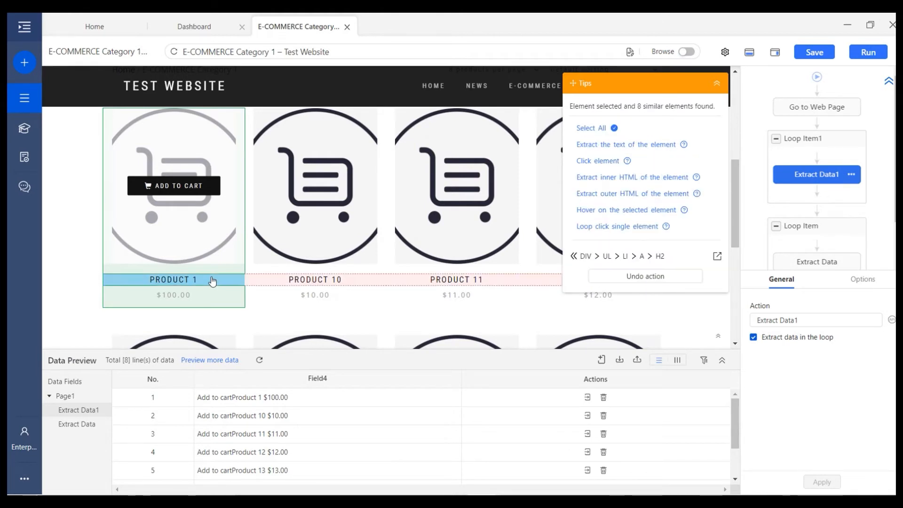
{"action": "left_click", "coordinate": [641, 145]}
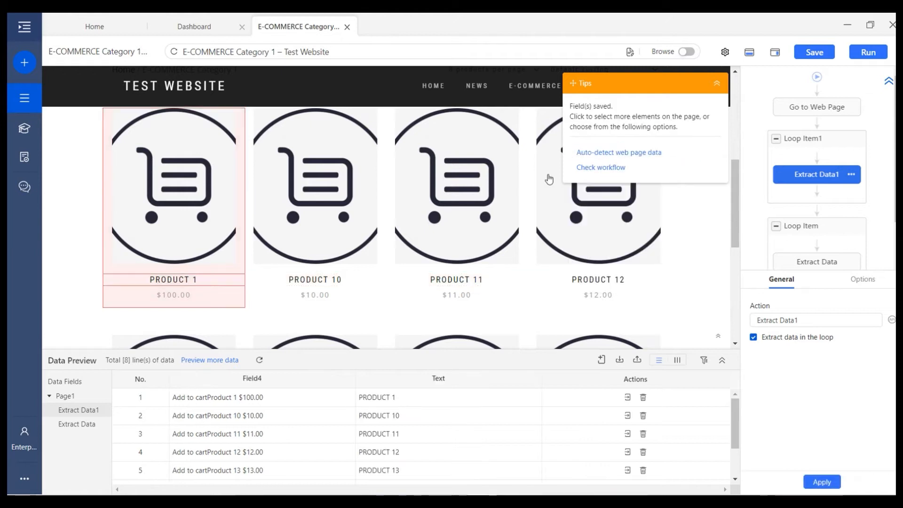
{"action": "left_click", "coordinate": [173, 295]}
{"action": "left_click", "coordinate": [601, 149]}
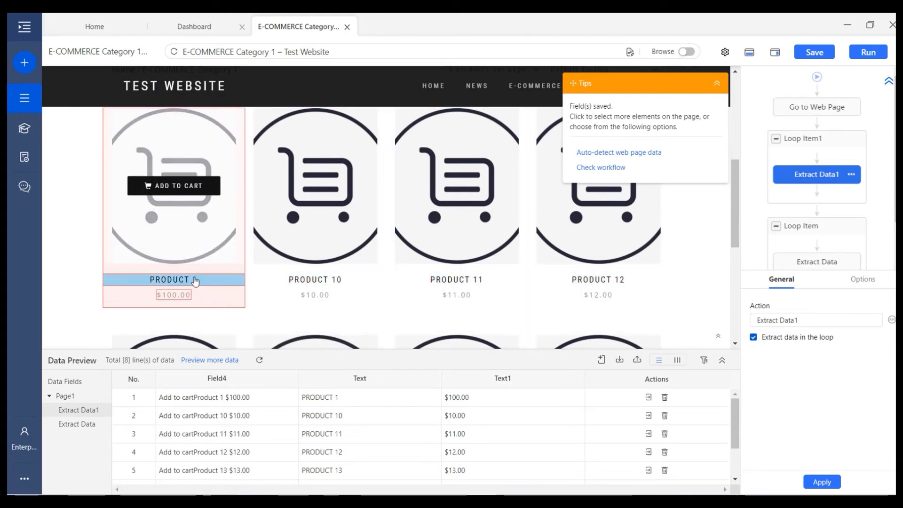
Step: Select Product 1's title, switch to its parent A link element, and extract the URL of that link
{"action": "left_click", "coordinate": [185, 281]}
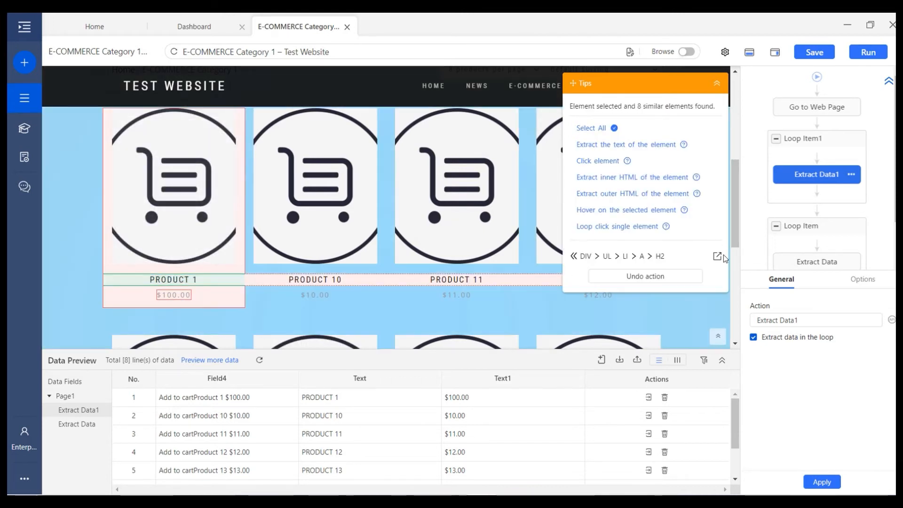
{"action": "left_click", "coordinate": [642, 258]}
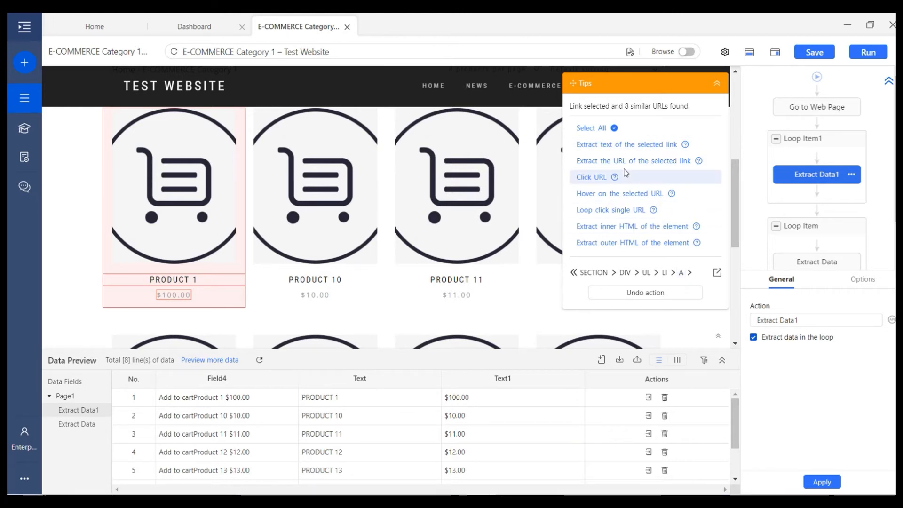
{"action": "left_click", "coordinate": [661, 165]}
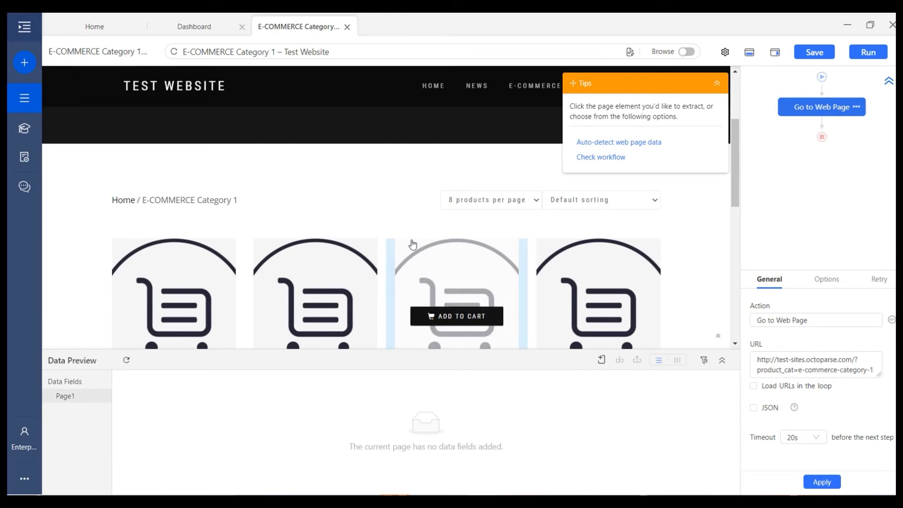
{"action": "scroll", "coordinate": [363, 219], "scroll_direction": "down", "scroll_amount": 3}
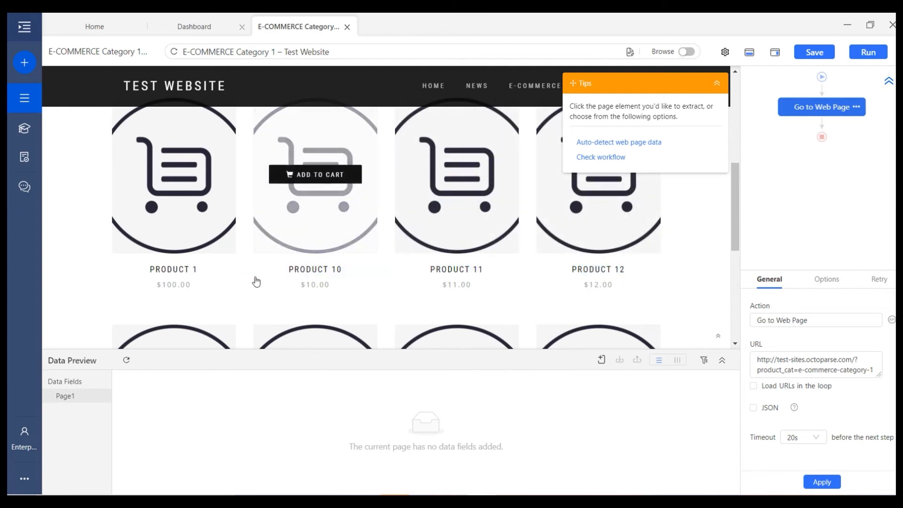
{"action": "left_click", "coordinate": [217, 273]}
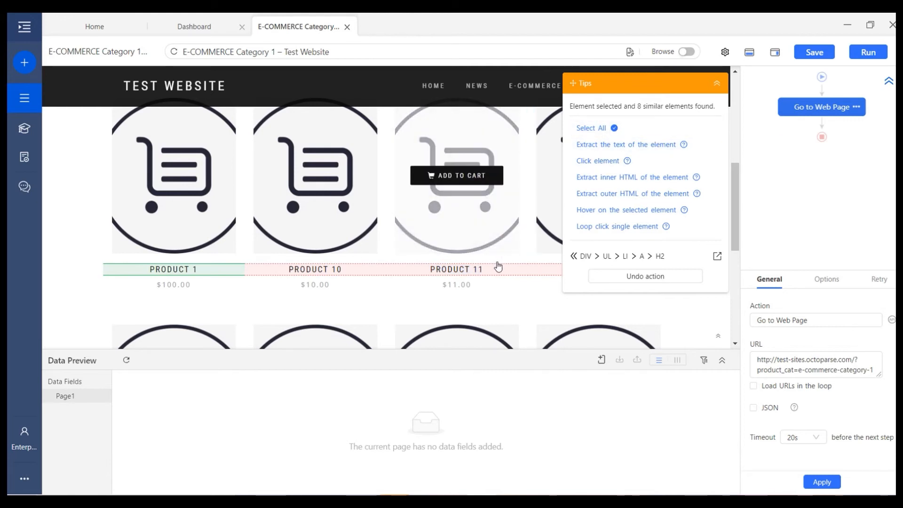
{"action": "scroll", "coordinate": [507, 270], "scroll_direction": "down", "scroll_amount": 2}
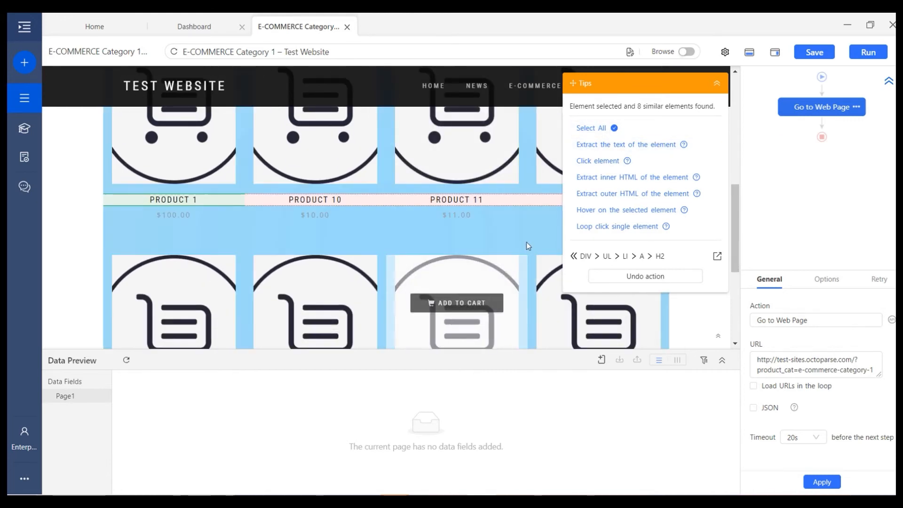
{"action": "left_click", "coordinate": [597, 129]}
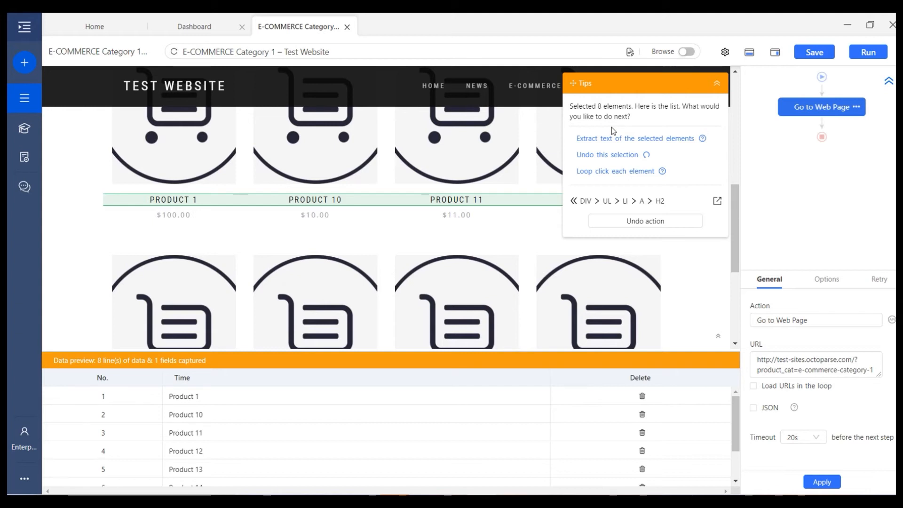
{"action": "left_click", "coordinate": [644, 223]}
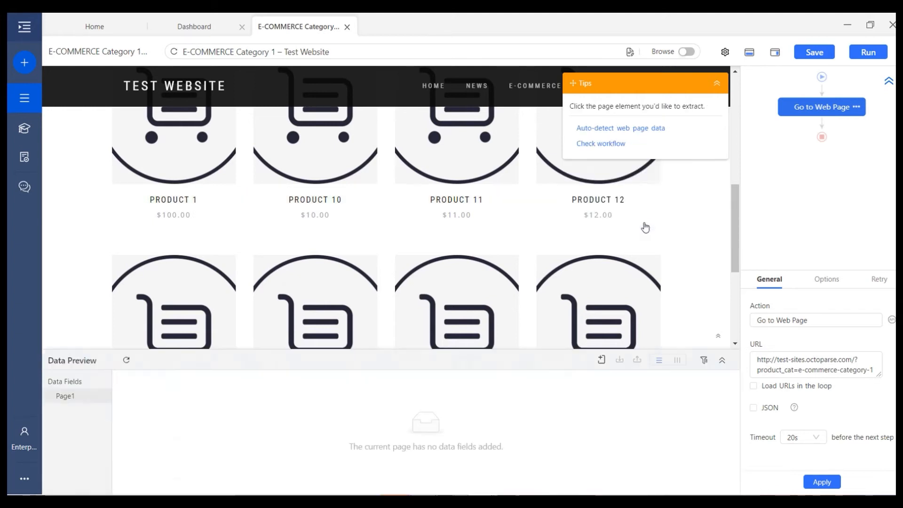
Step: Select the titles of Product 1 and Product 10 to include all similar titles, and create a loop that clicks each one
{"action": "left_click", "coordinate": [197, 203]}
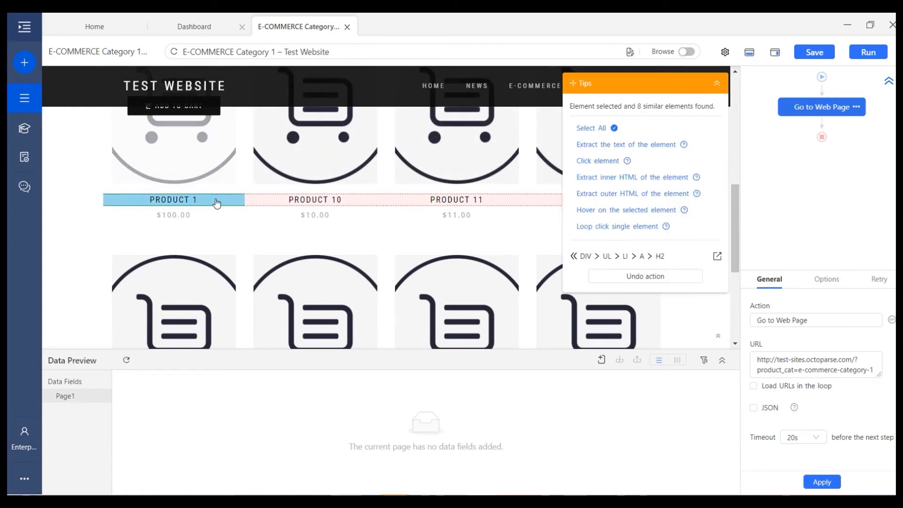
{"action": "left_click", "coordinate": [361, 206]}
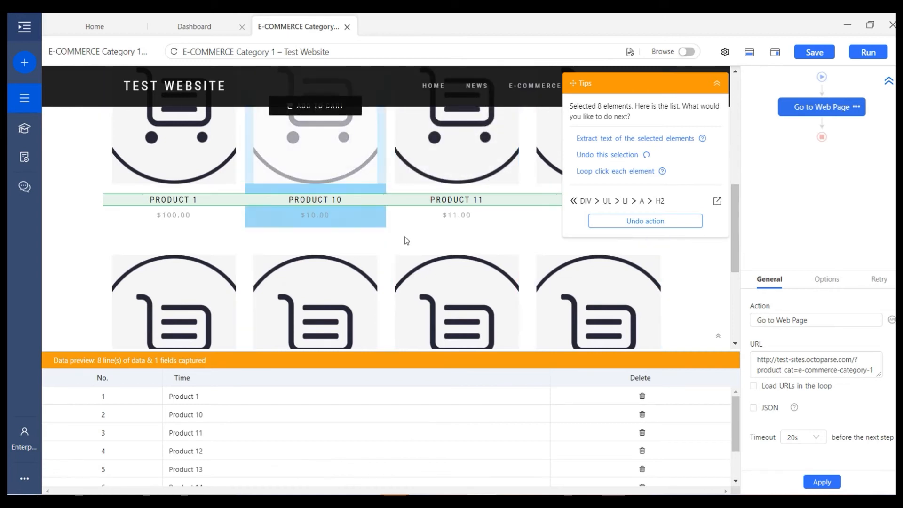
{"action": "scroll", "coordinate": [461, 254], "scroll_direction": "down", "scroll_amount": 4}
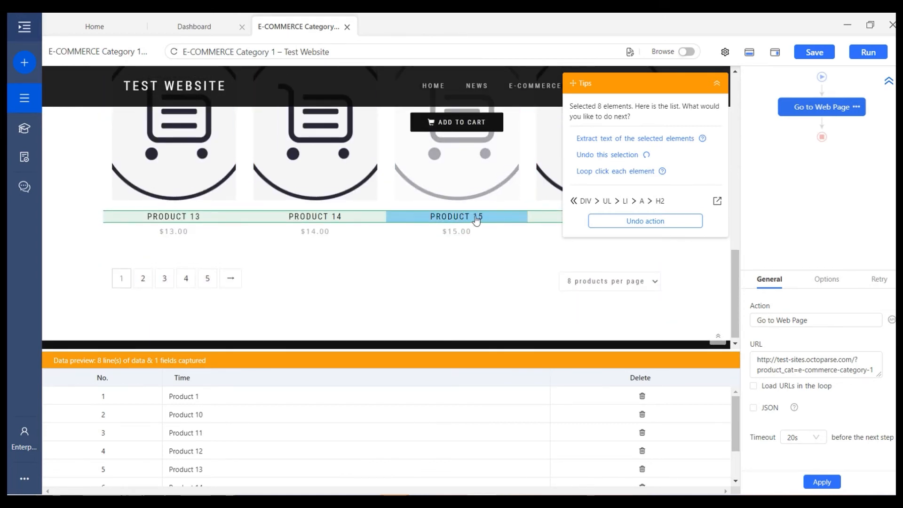
{"action": "scroll", "coordinate": [483, 212], "scroll_direction": "up", "scroll_amount": 4}
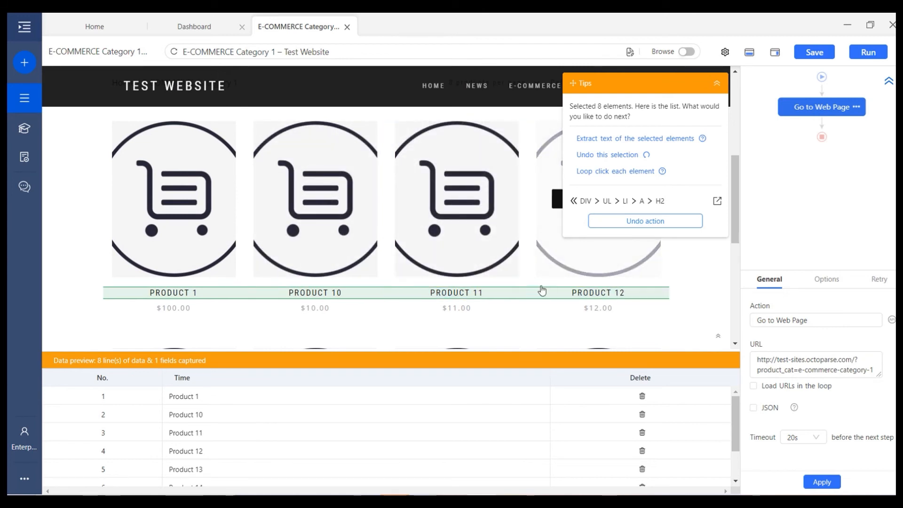
{"action": "left_click", "coordinate": [640, 171]}
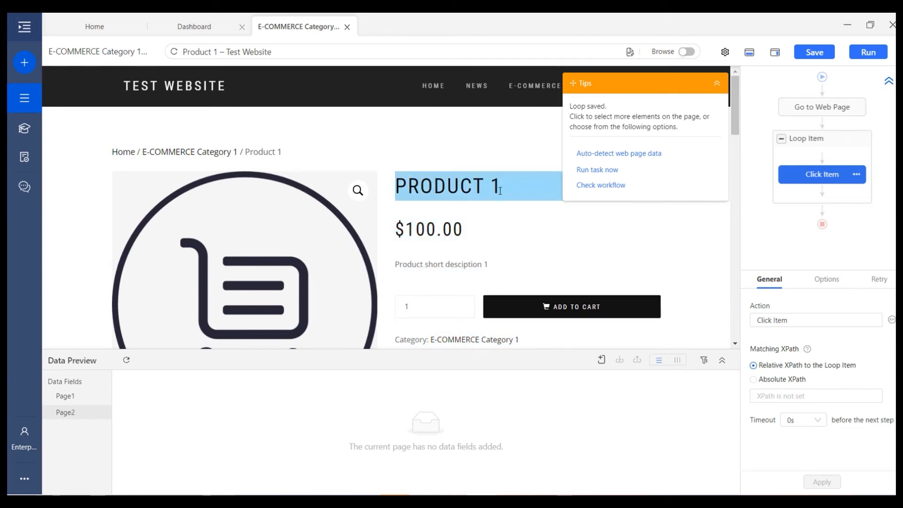
Step: Extract the title text and the price text from the Product 1 detail page as separate fields
{"action": "left_click", "coordinate": [510, 186]}
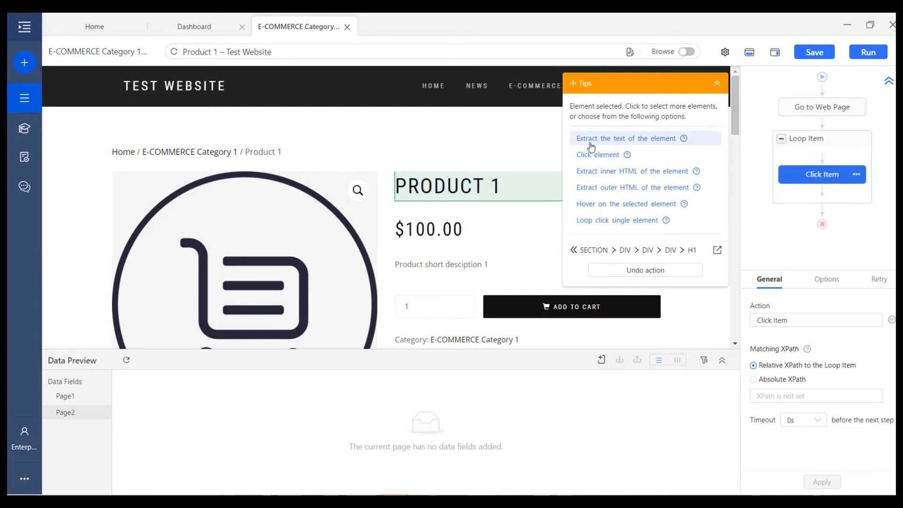
{"action": "left_click", "coordinate": [592, 140]}
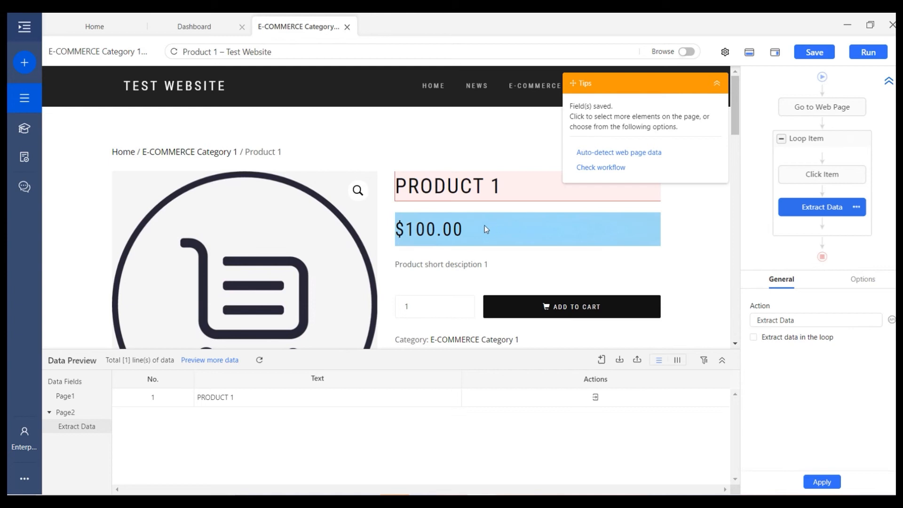
{"action": "left_click", "coordinate": [447, 236]}
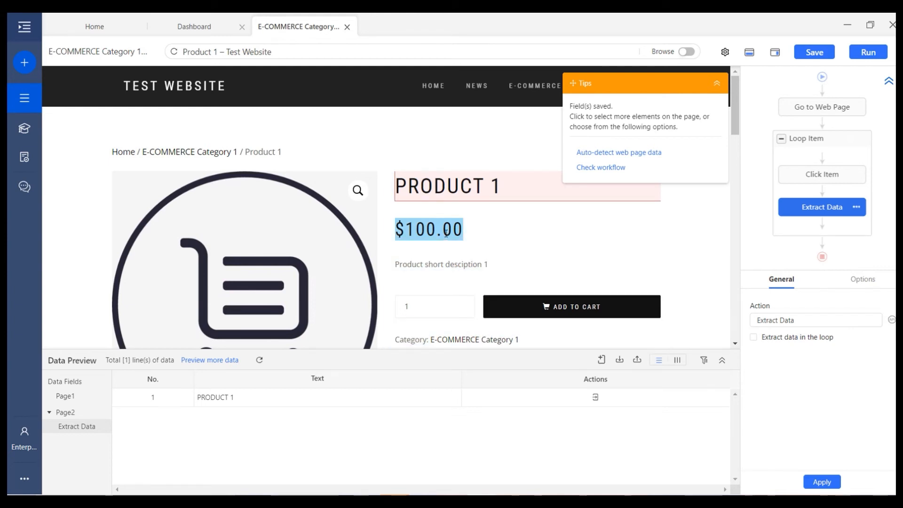
{"action": "left_click", "coordinate": [652, 139]}
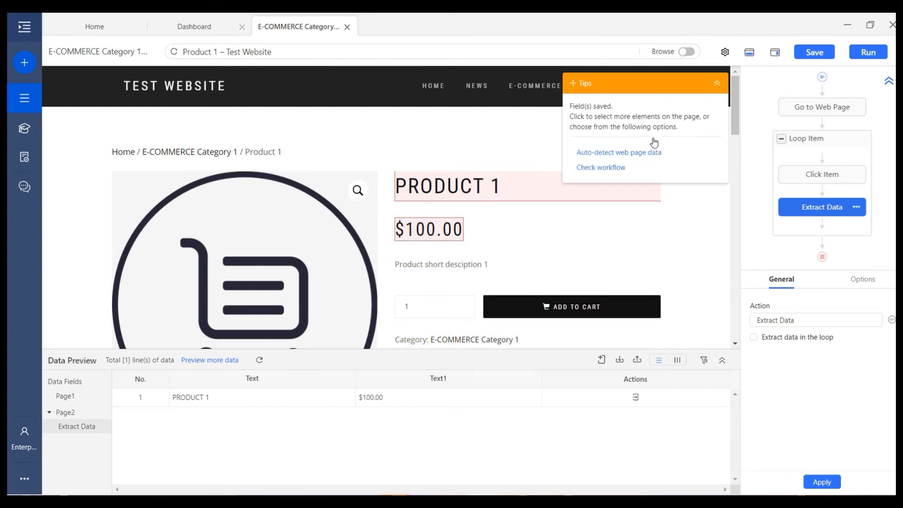
Step: Add the text of the category link and the text of the whole Description section on the detail page as fields
{"action": "scroll", "coordinate": [533, 237], "scroll_direction": "down", "scroll_amount": 2}
{"action": "left_click", "coordinate": [466, 271]}
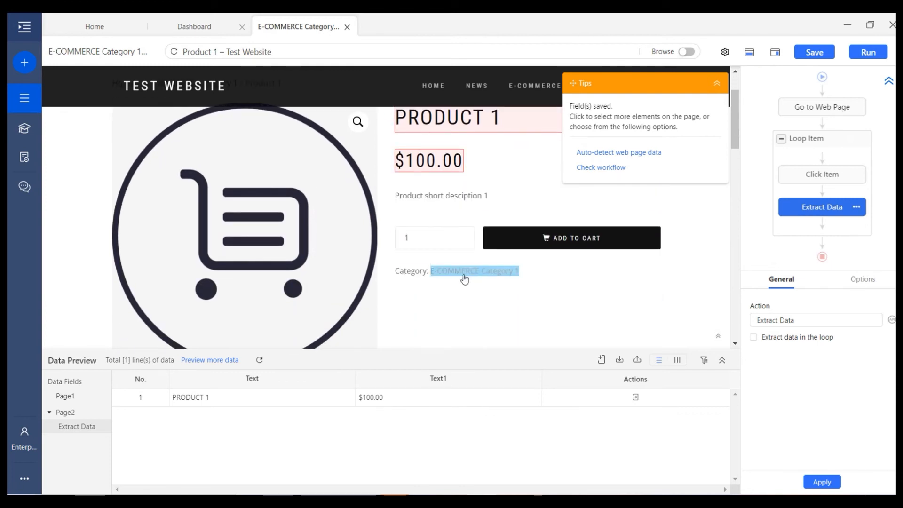
{"action": "left_click", "coordinate": [594, 138]}
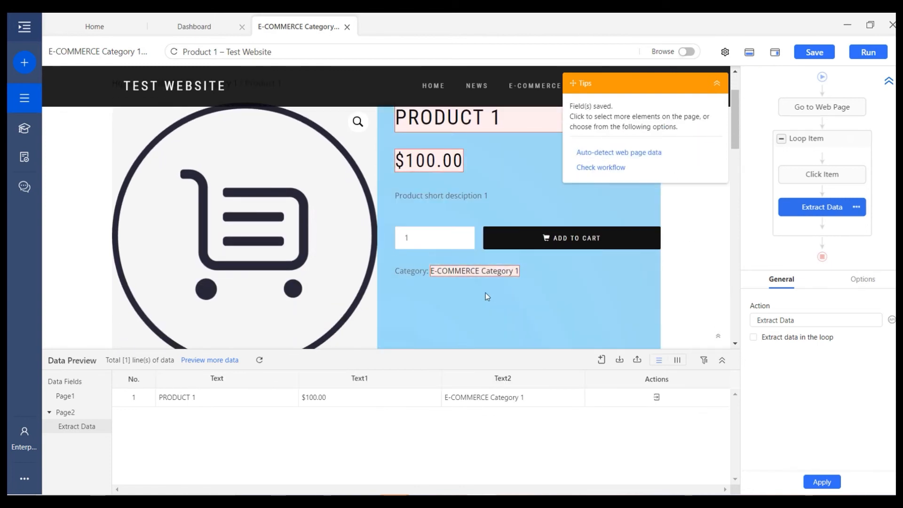
{"action": "scroll", "coordinate": [460, 287], "scroll_direction": "down", "scroll_amount": 8}
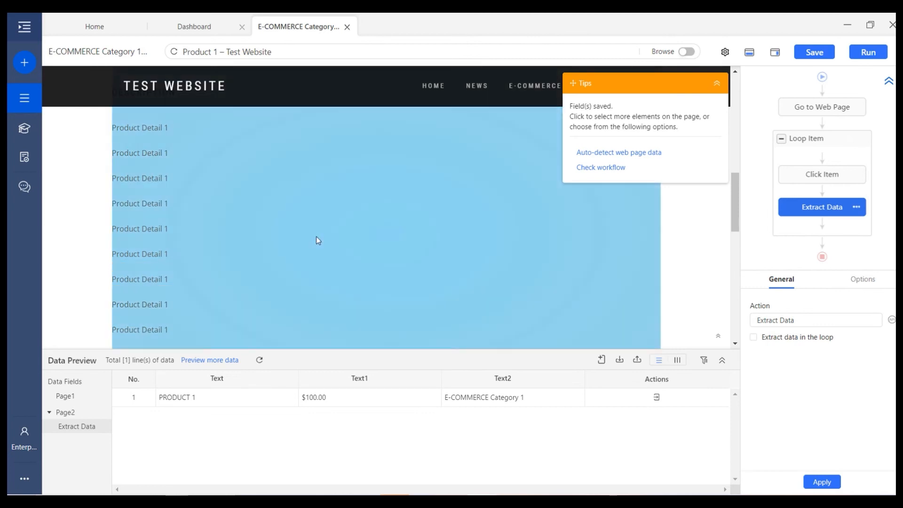
{"action": "left_click", "coordinate": [316, 236]}
{"action": "left_click", "coordinate": [594, 139]}
{"action": "scroll", "coordinate": [524, 254], "scroll_direction": "up", "scroll_amount": 8}
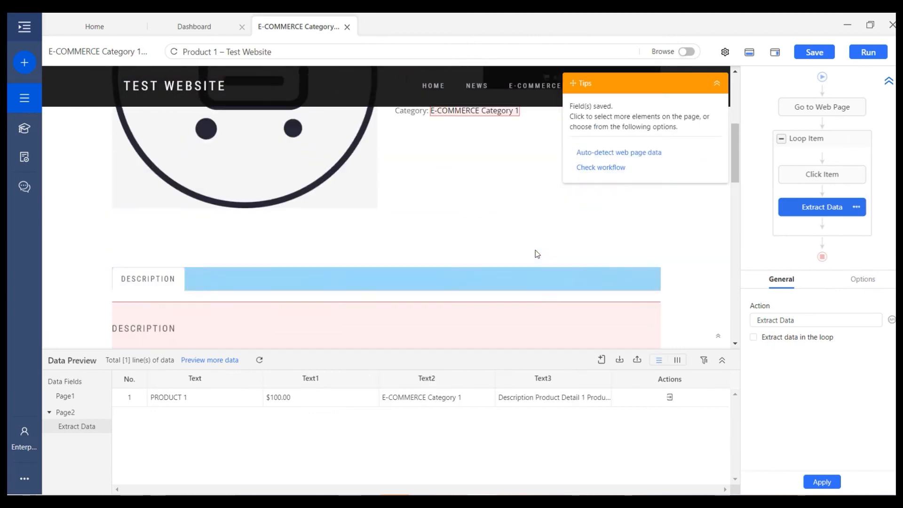
Step: Extract the URL of the product image and the URL of the E-COMMERCE Category 1 link on the detail page
{"action": "left_click", "coordinate": [281, 241]}
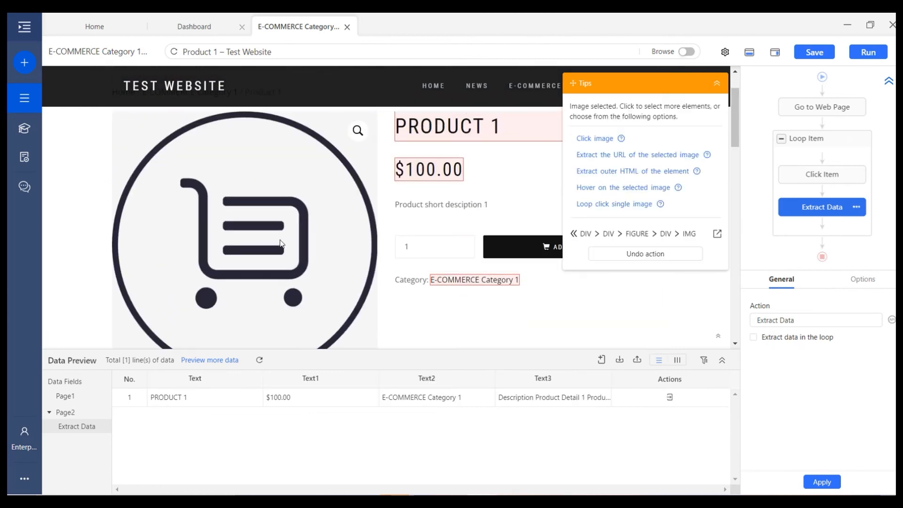
{"action": "left_click", "coordinate": [661, 161]}
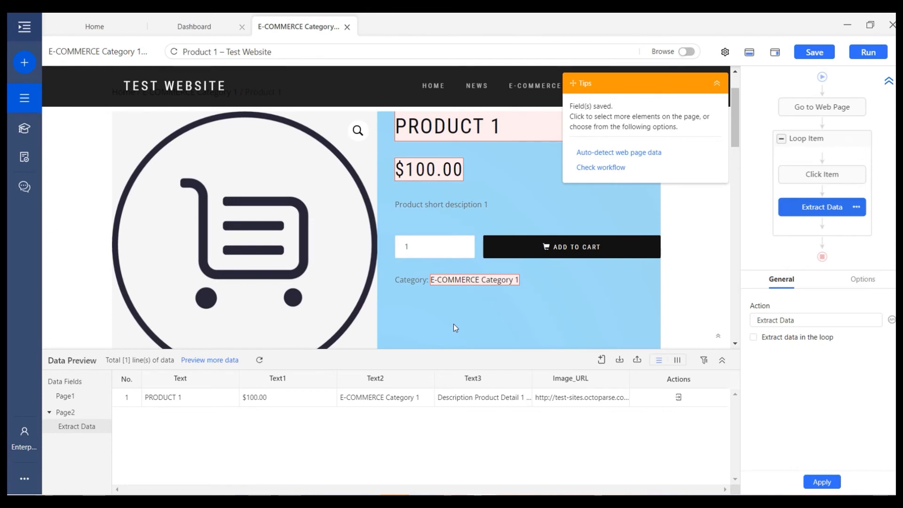
{"action": "scroll", "coordinate": [467, 289], "scroll_direction": "down", "scroll_amount": 5}
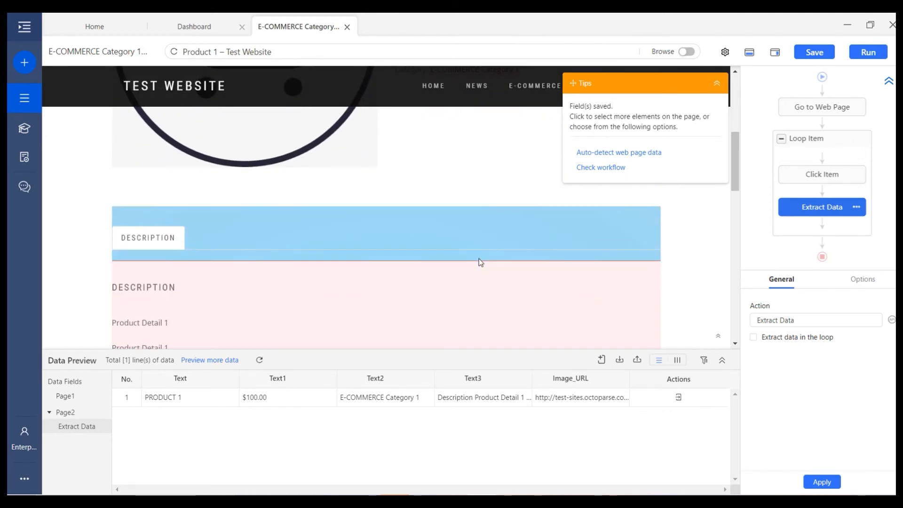
{"action": "scroll", "coordinate": [479, 262], "scroll_direction": "up", "scroll_amount": 4}
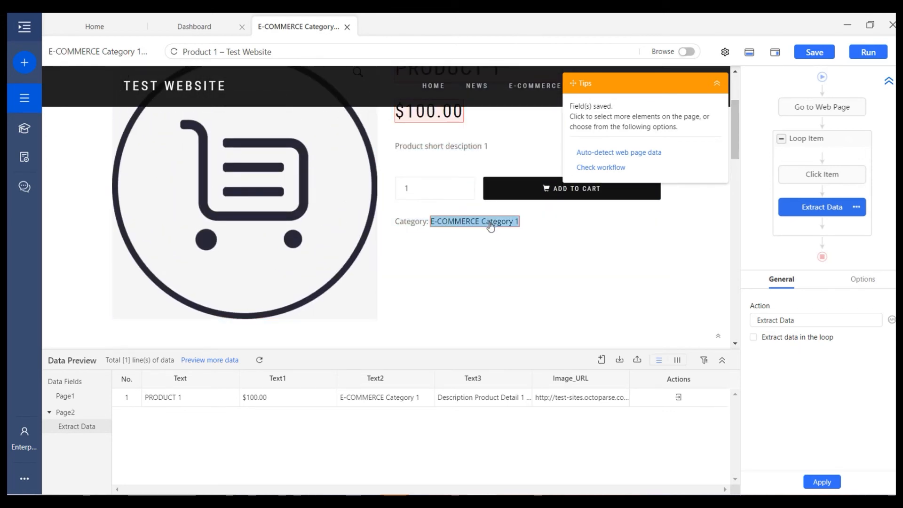
{"action": "left_click", "coordinate": [490, 225]}
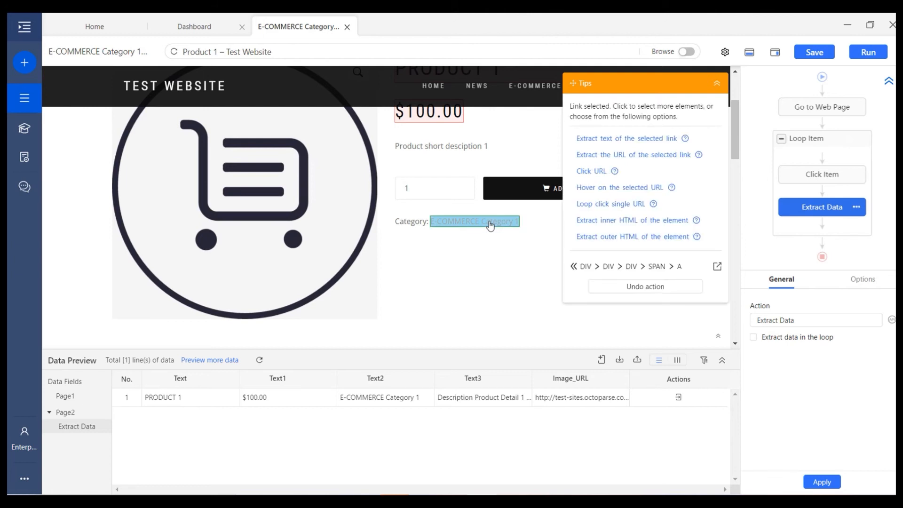
{"action": "left_click", "coordinate": [651, 156]}
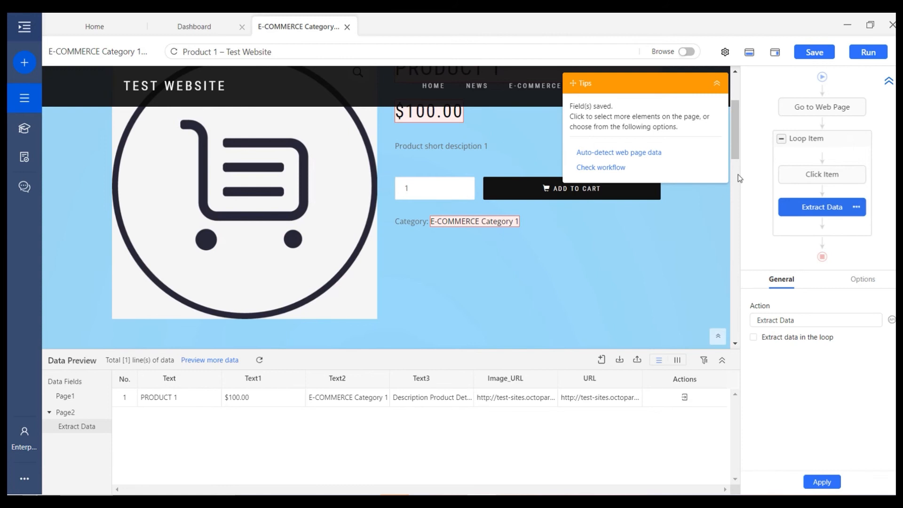
{"action": "left_click", "coordinate": [785, 142]}
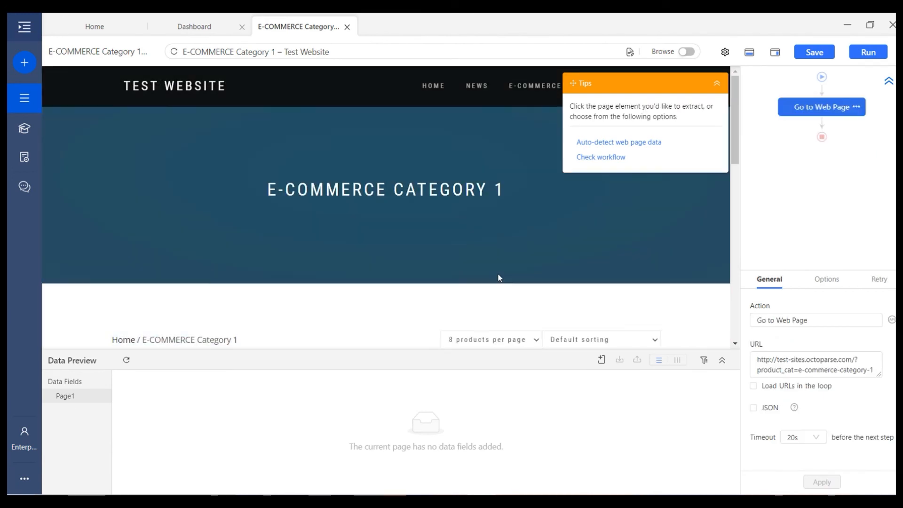
Step: Select the Product 1 block with its sub-elements, include all similar products, and extract their data in a loop
{"action": "scroll", "coordinate": [499, 278], "scroll_direction": "down", "scroll_amount": 5}
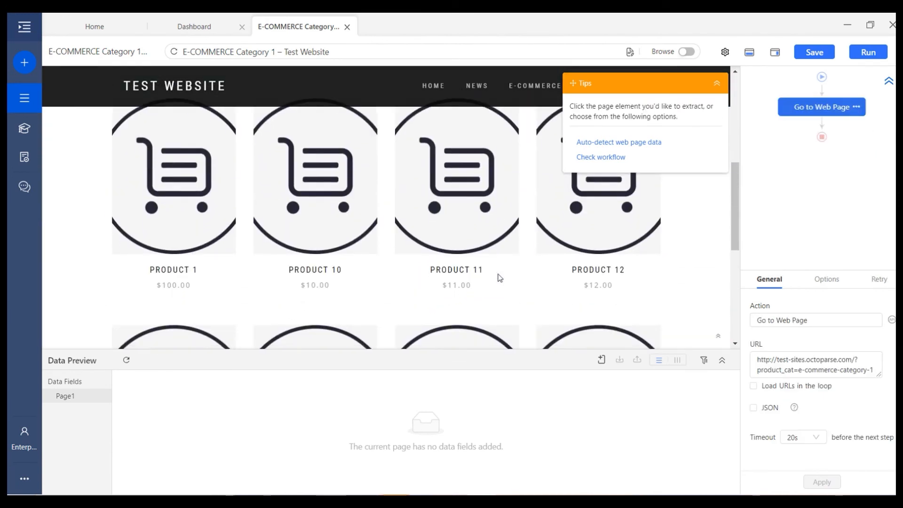
{"action": "scroll", "coordinate": [500, 278], "scroll_direction": "down", "scroll_amount": 2}
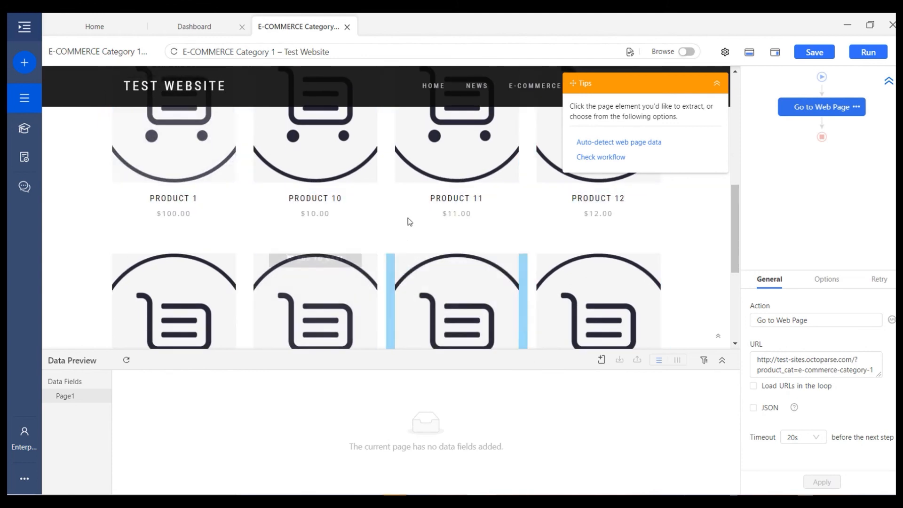
{"action": "scroll", "coordinate": [256, 254], "scroll_direction": "up", "scroll_amount": 2}
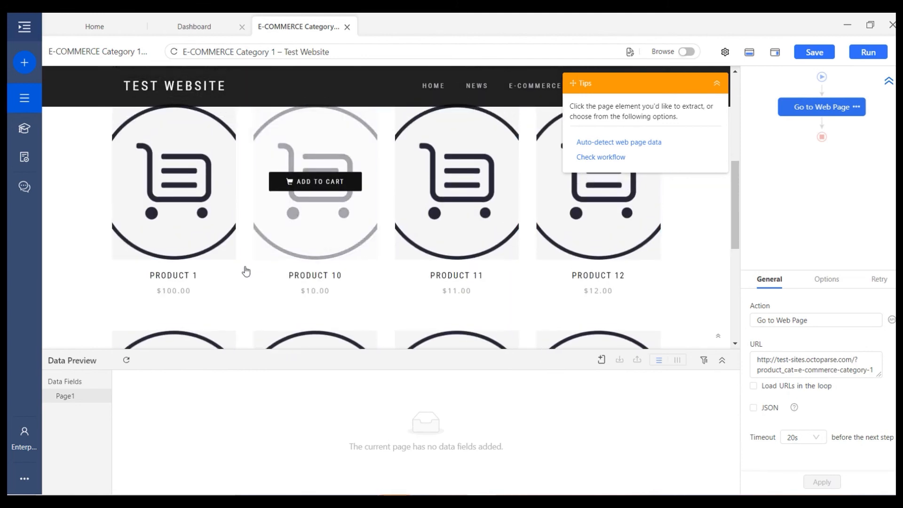
{"action": "left_click", "coordinate": [235, 306]}
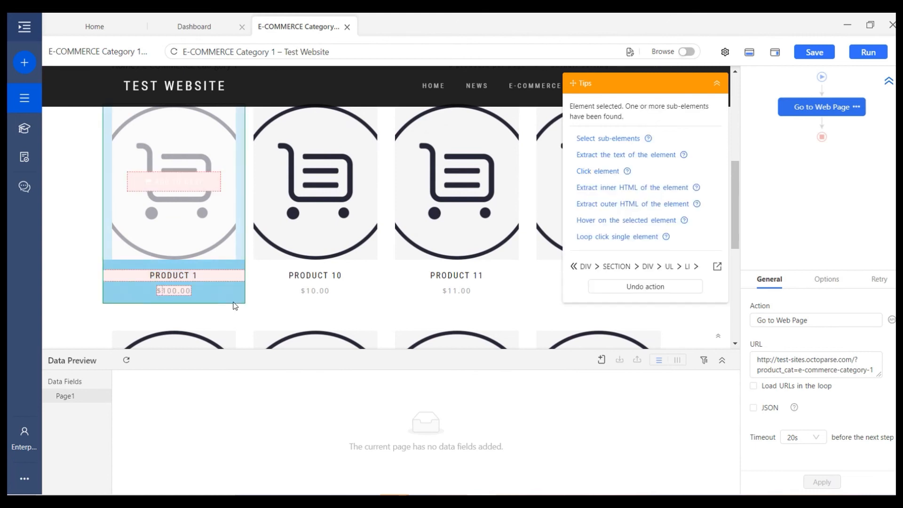
{"action": "left_click", "coordinate": [626, 139]}
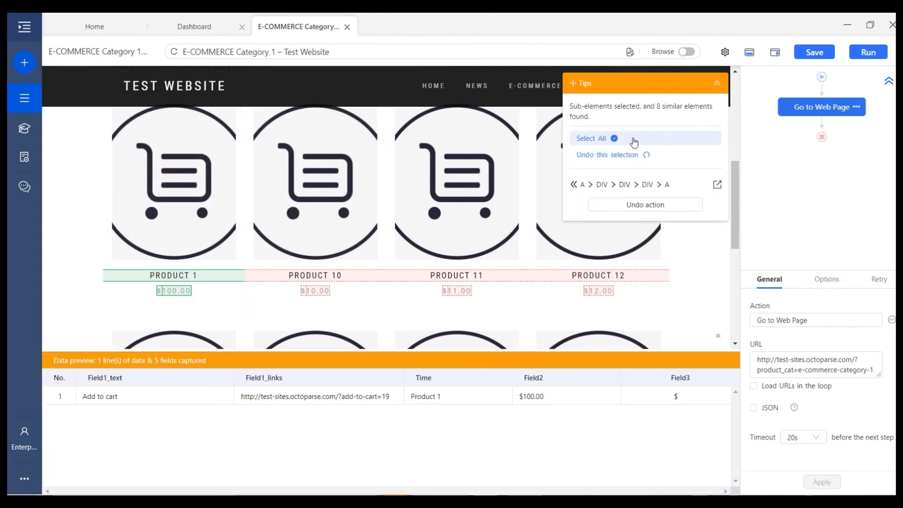
{"action": "left_click", "coordinate": [635, 142]}
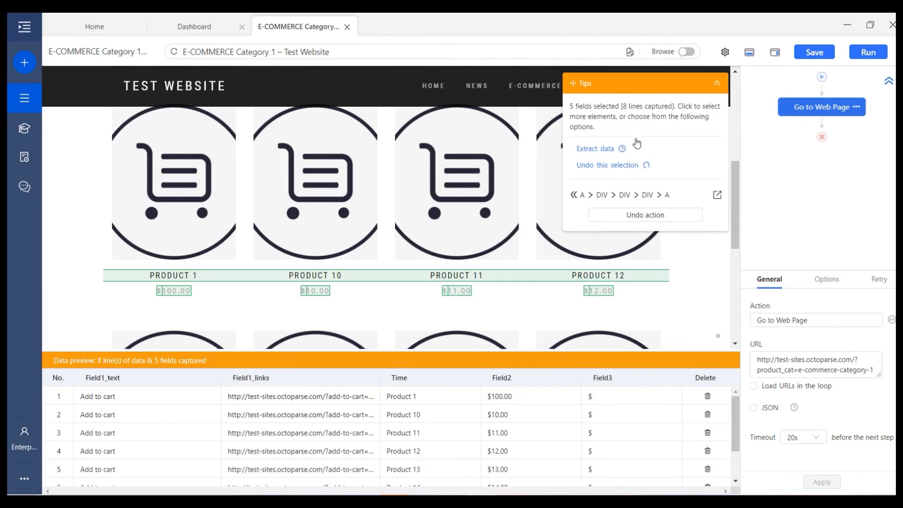
{"action": "left_click", "coordinate": [607, 149]}
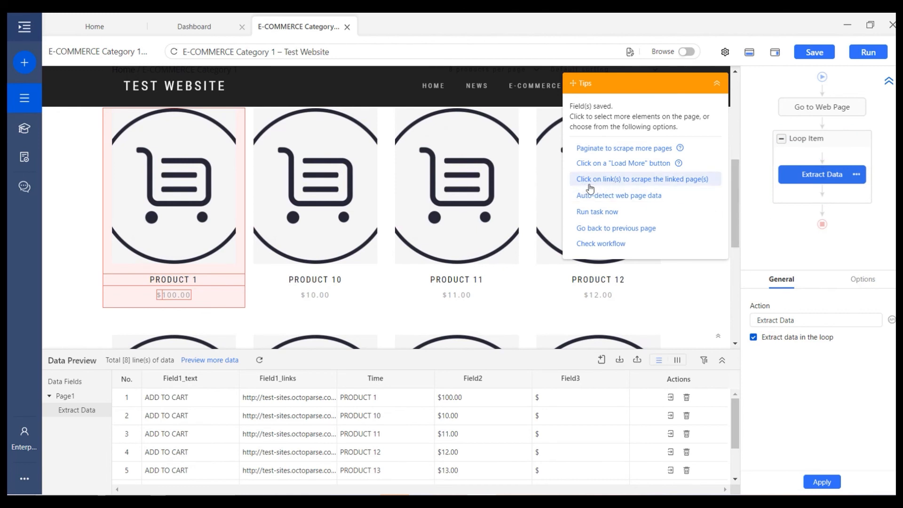
{"action": "left_click", "coordinate": [685, 184]}
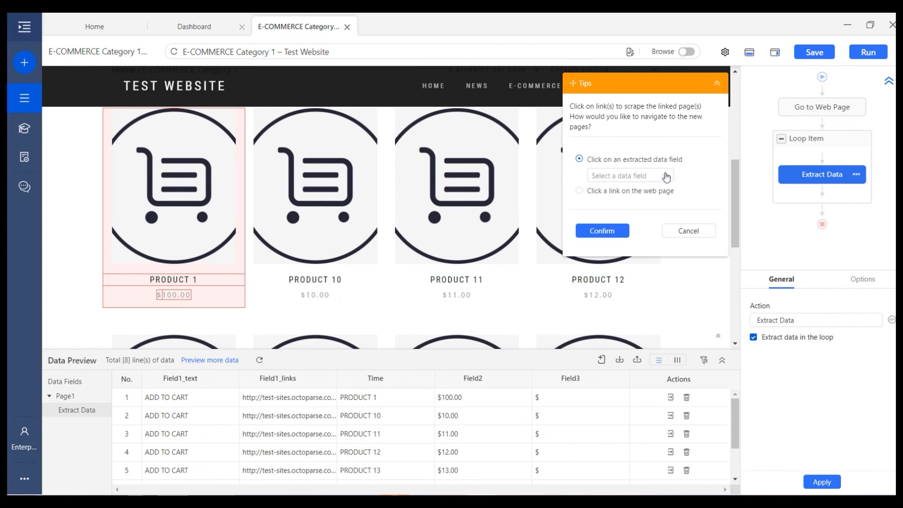
{"action": "left_click", "coordinate": [661, 176]}
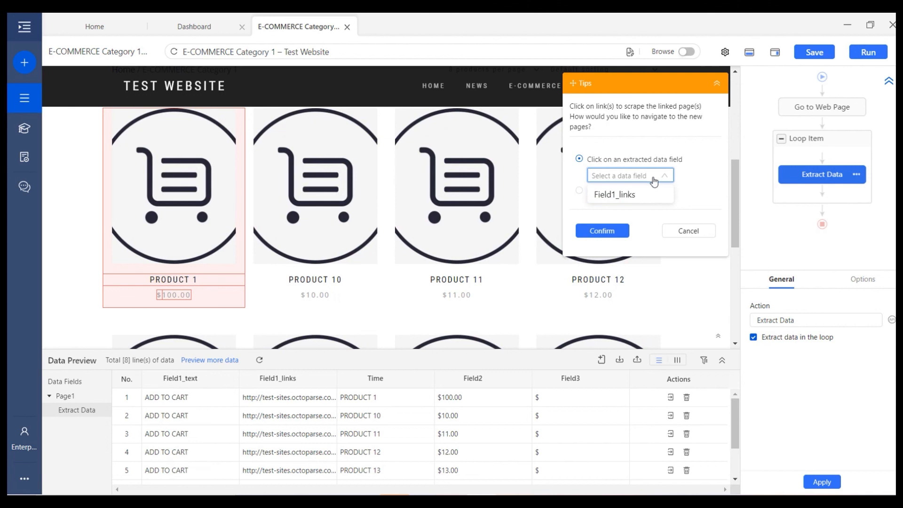
{"action": "left_click", "coordinate": [666, 178]}
{"action": "left_click", "coordinate": [594, 193]}
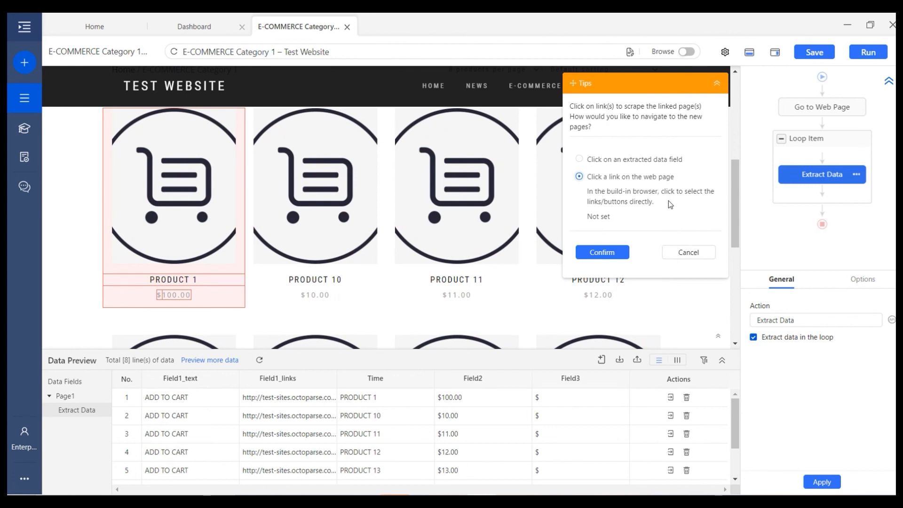
{"action": "left_click", "coordinate": [182, 281]}
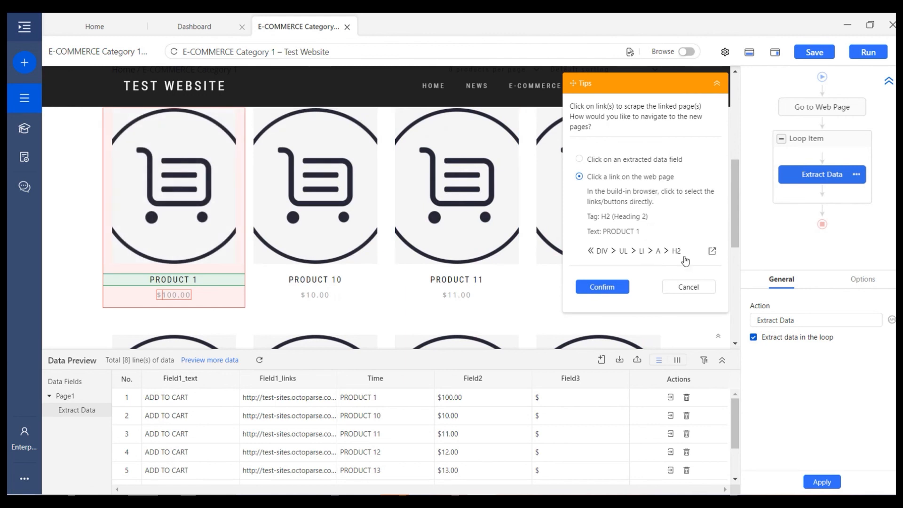
{"action": "left_click", "coordinate": [688, 287]}
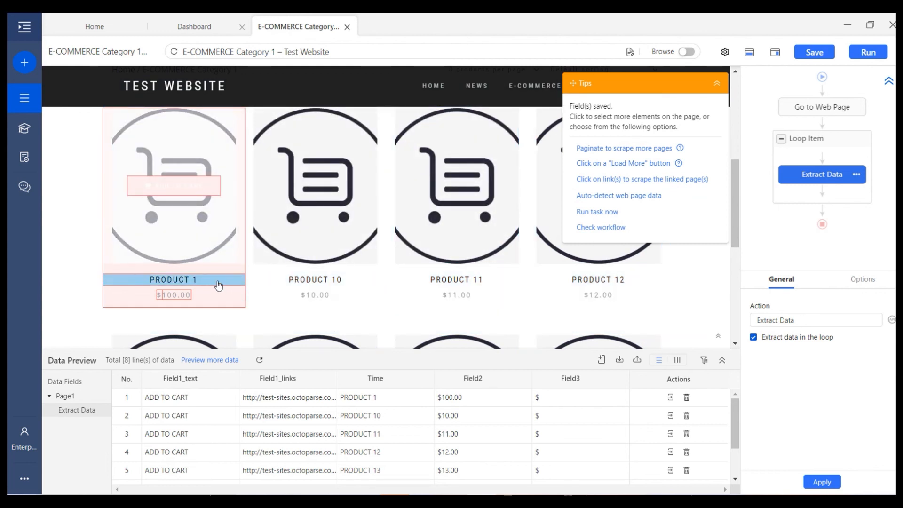
Step: Select the Product 1 title in the listing and add a click action on it inside the loop to open the detail page
{"action": "left_click", "coordinate": [219, 286]}
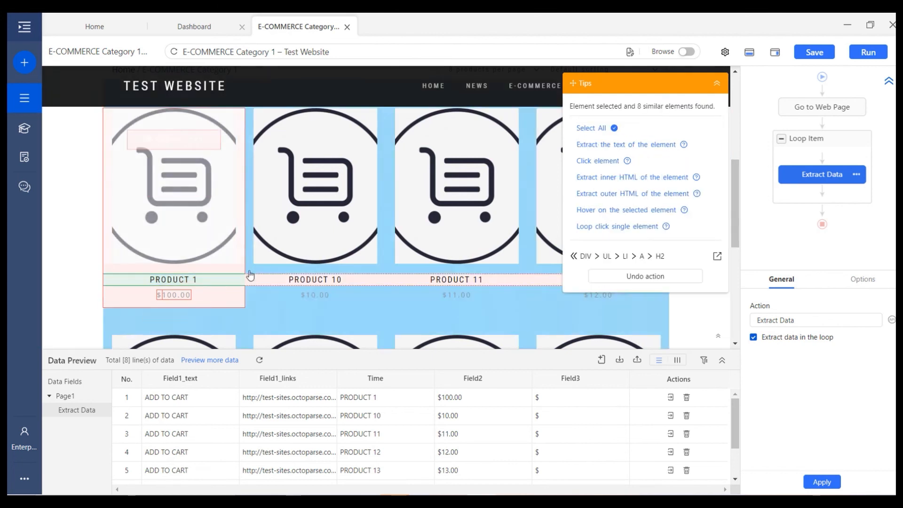
{"action": "left_click", "coordinate": [613, 161]}
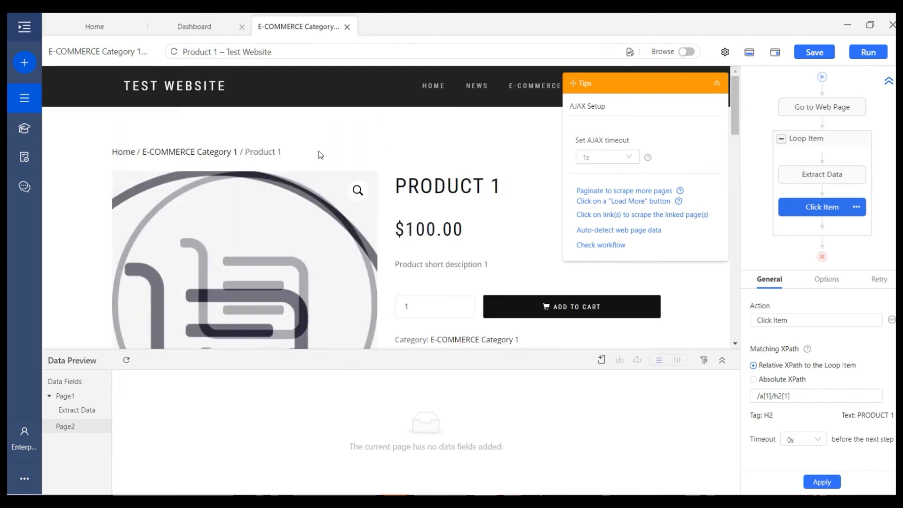
Step: Extract the text of the product title on the Product 1 detail page and select the price for text extraction
{"action": "scroll", "coordinate": [499, 197], "scroll_direction": "down", "scroll_amount": 3}
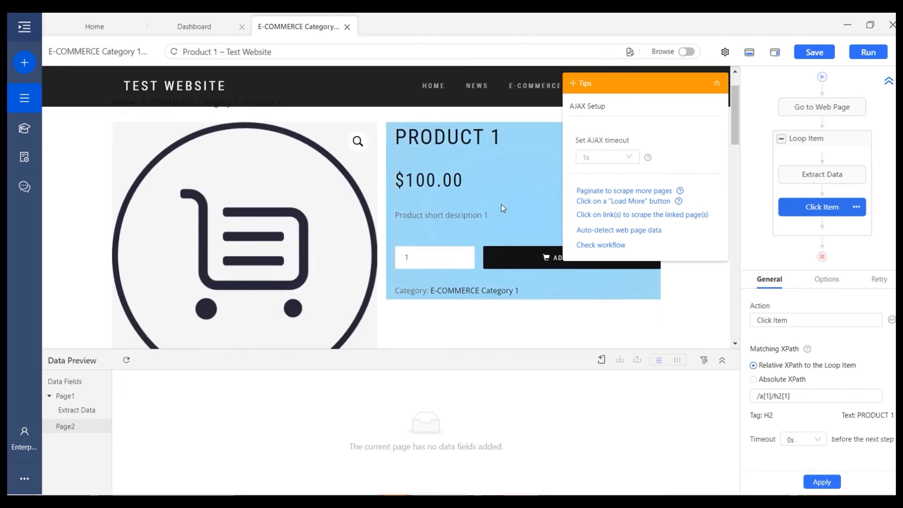
{"action": "left_click", "coordinate": [492, 123]}
{"action": "left_click", "coordinate": [608, 138]}
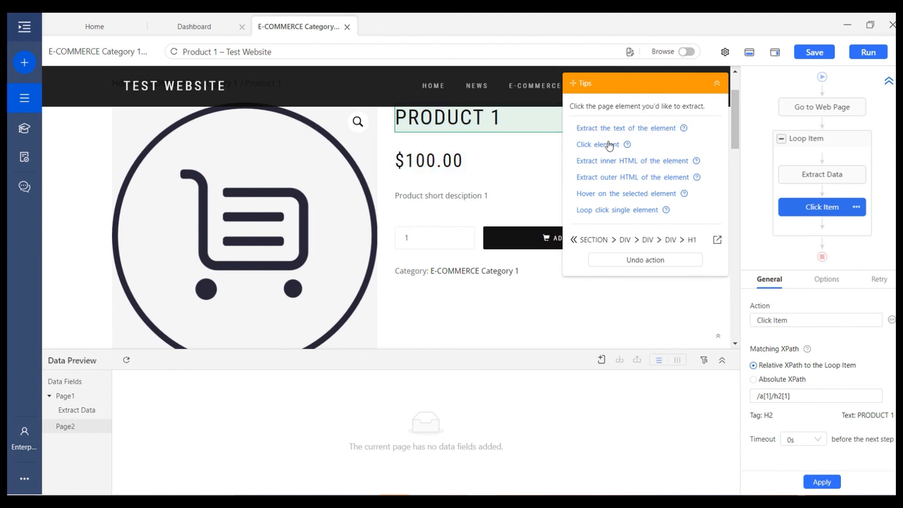
{"action": "left_click", "coordinate": [442, 170]}
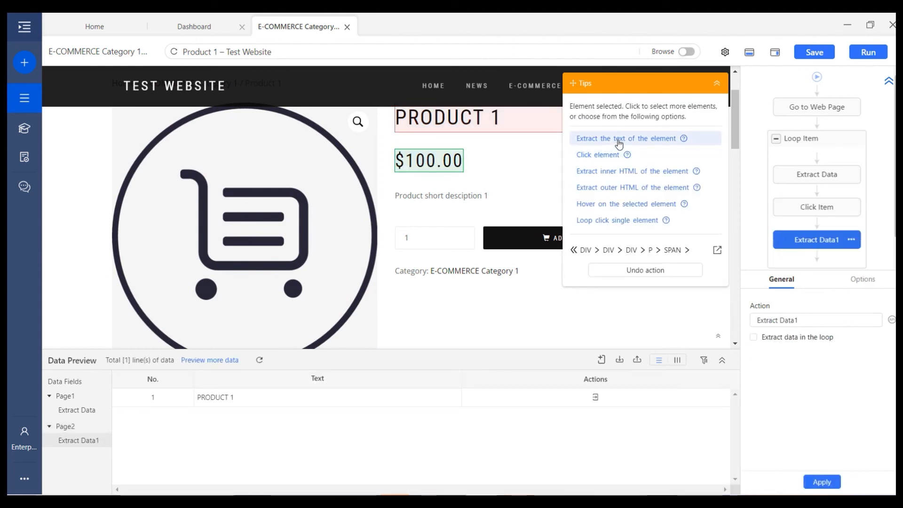